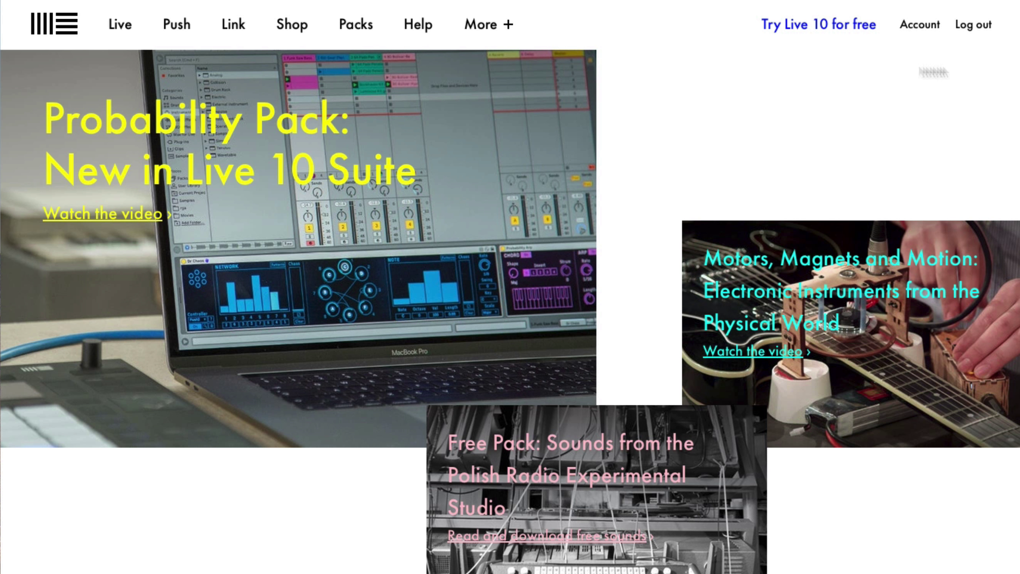
- On the Account licences page, choose Live 10 Lite and Mac OS 64-Bit for download
left_click(917, 26)
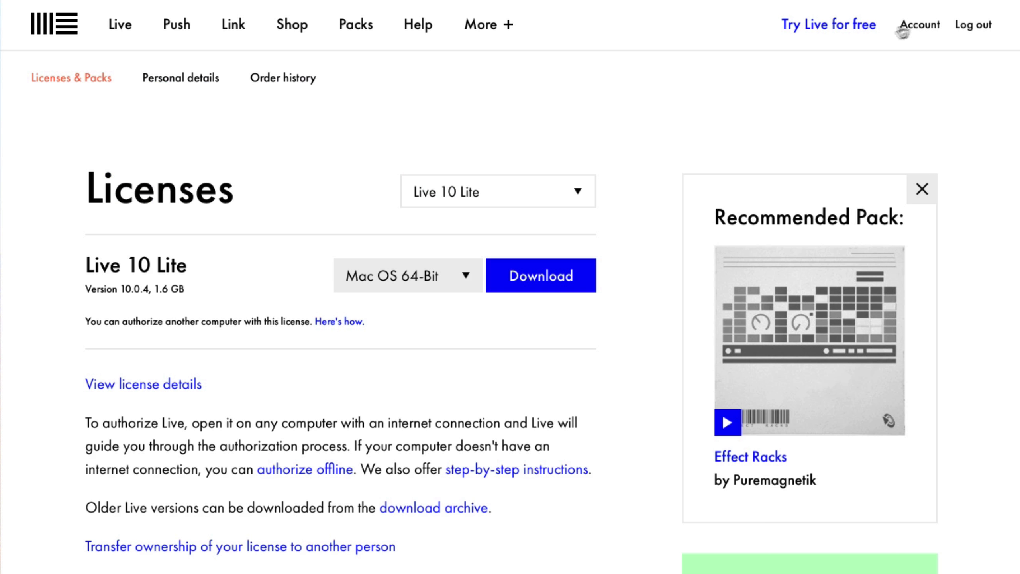
scroll(409, 193, "down", 3)
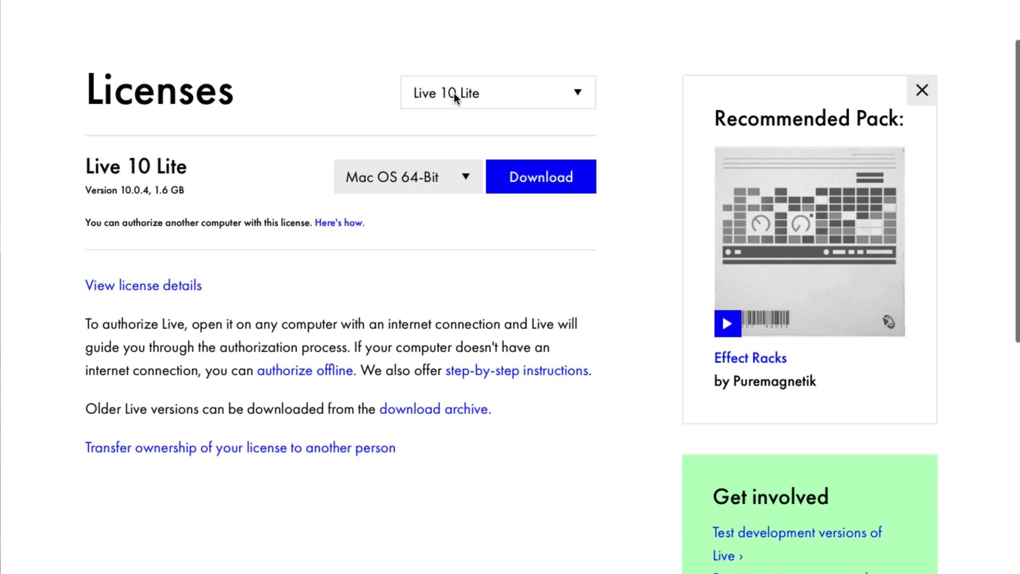
left_click(454, 93)
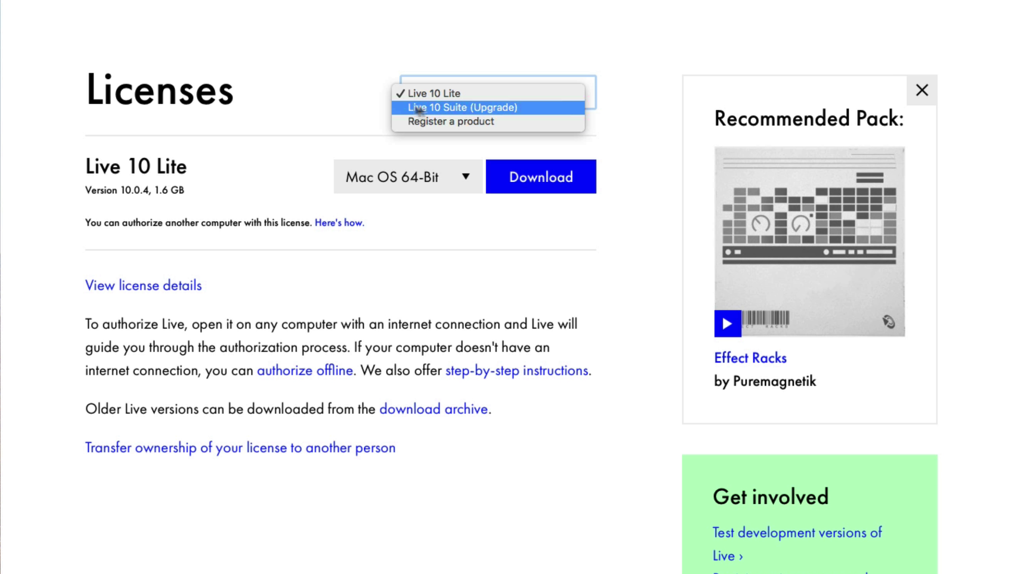
left_click(433, 92)
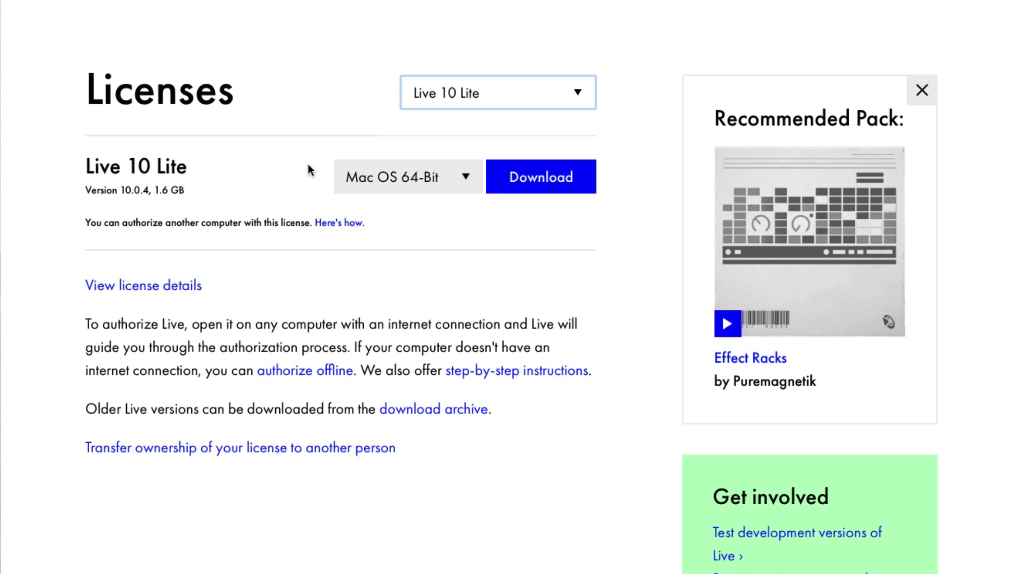
left_click(391, 173)
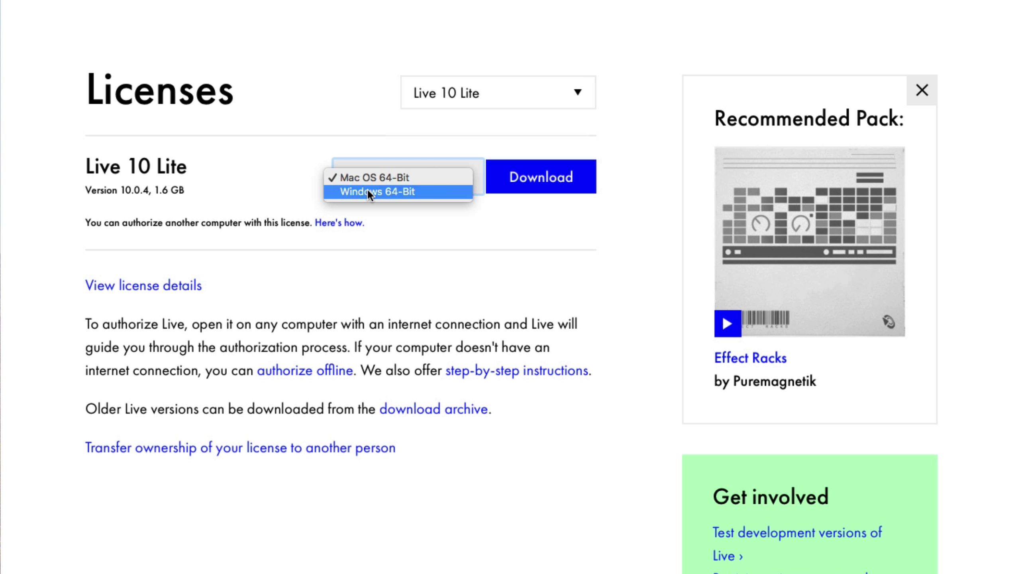
left_click(416, 217)
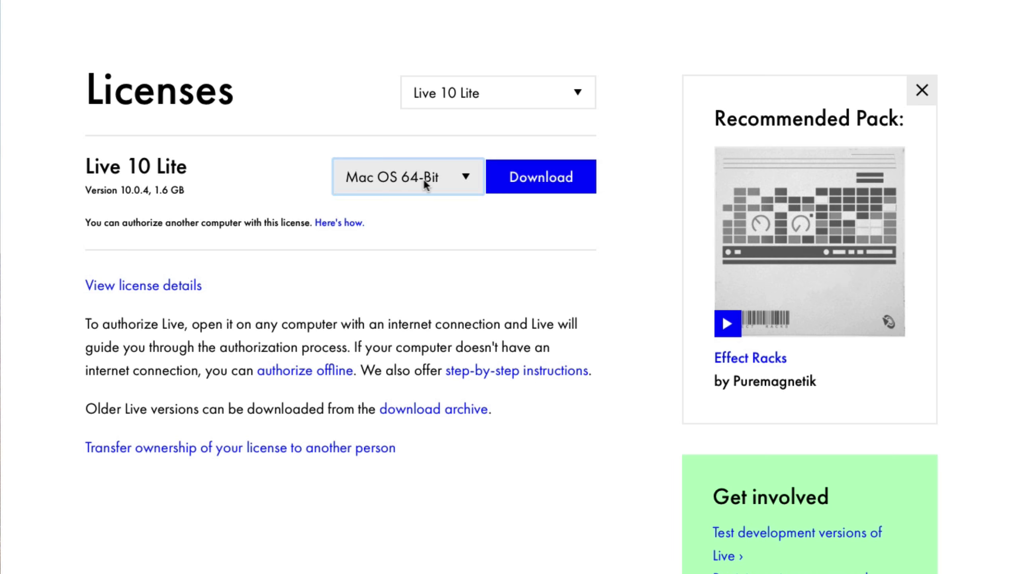
left_click(422, 178)
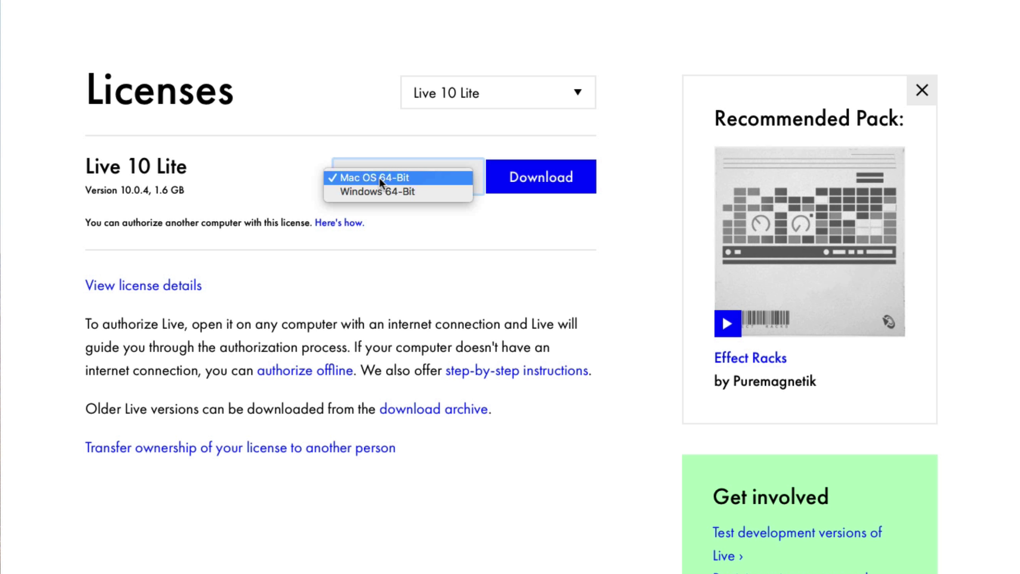
left_click(461, 220)
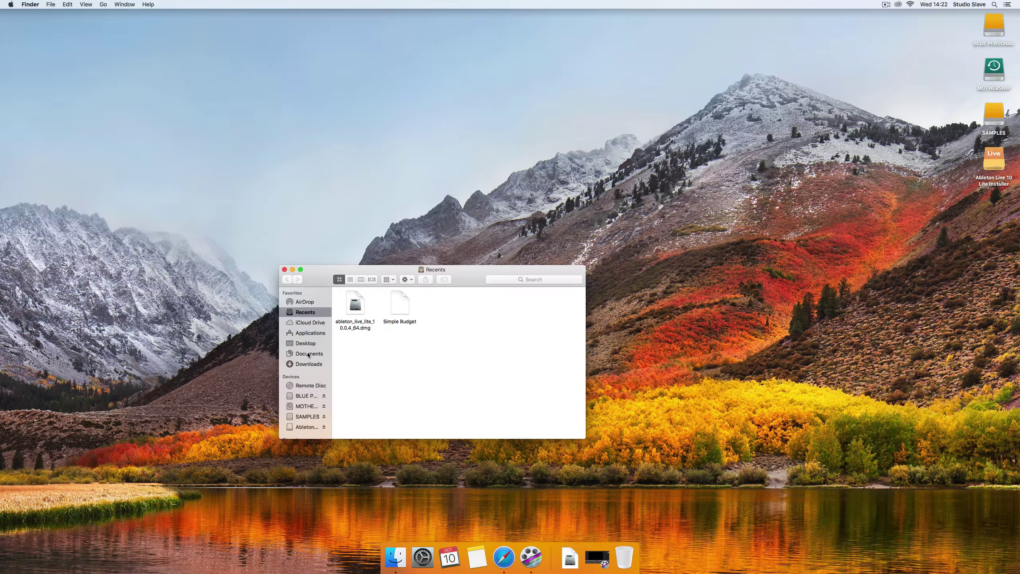
- Open ableton_live_lite_10.0.4_64.dmg from Downloads and close the Downloads window
left_click(304, 364)
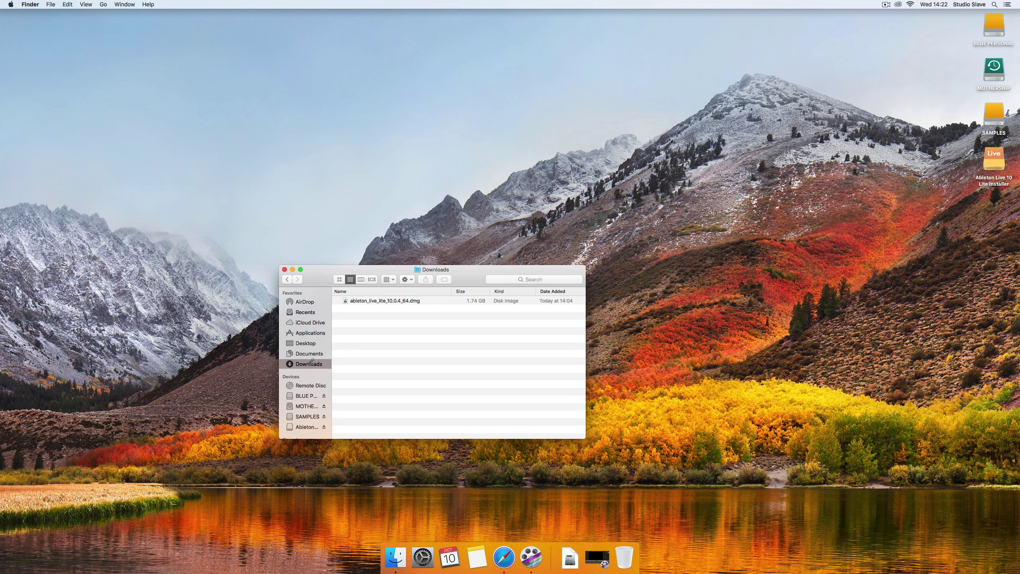
left_click(360, 301)
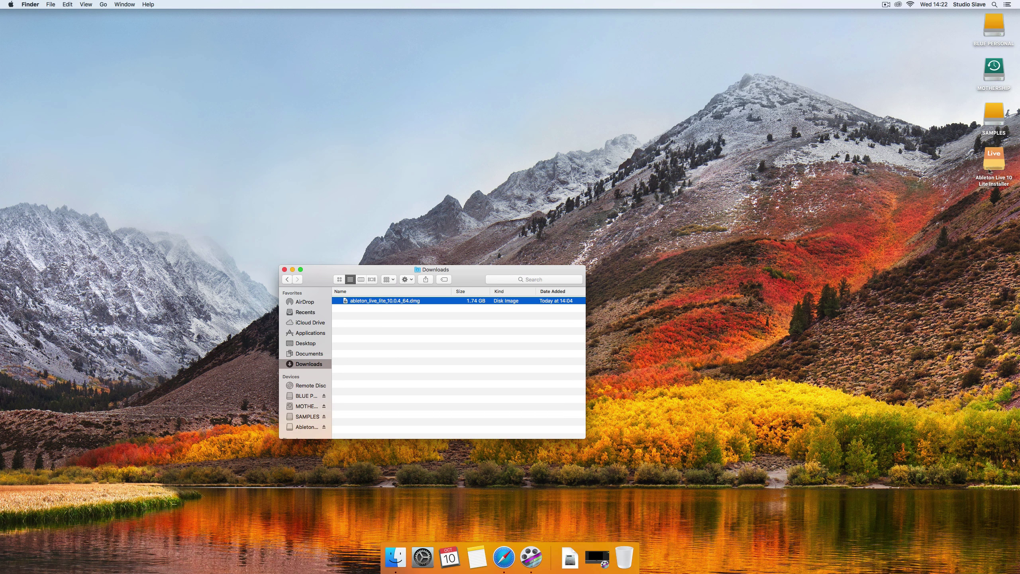
left_click(284, 270)
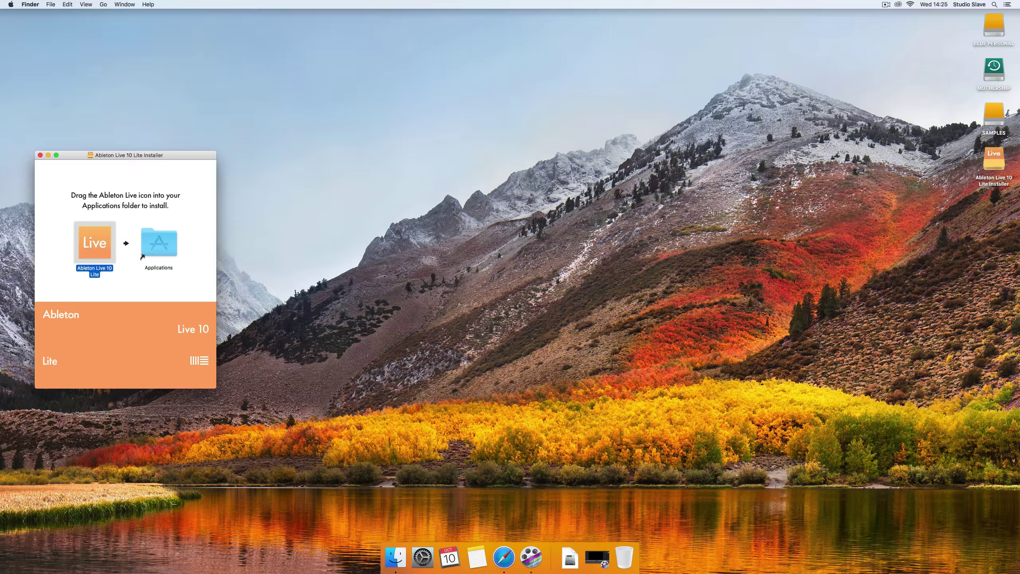
- Close the Live 10 Lite installer window and launch Live 10 Lite from Applications
left_click(40, 155)
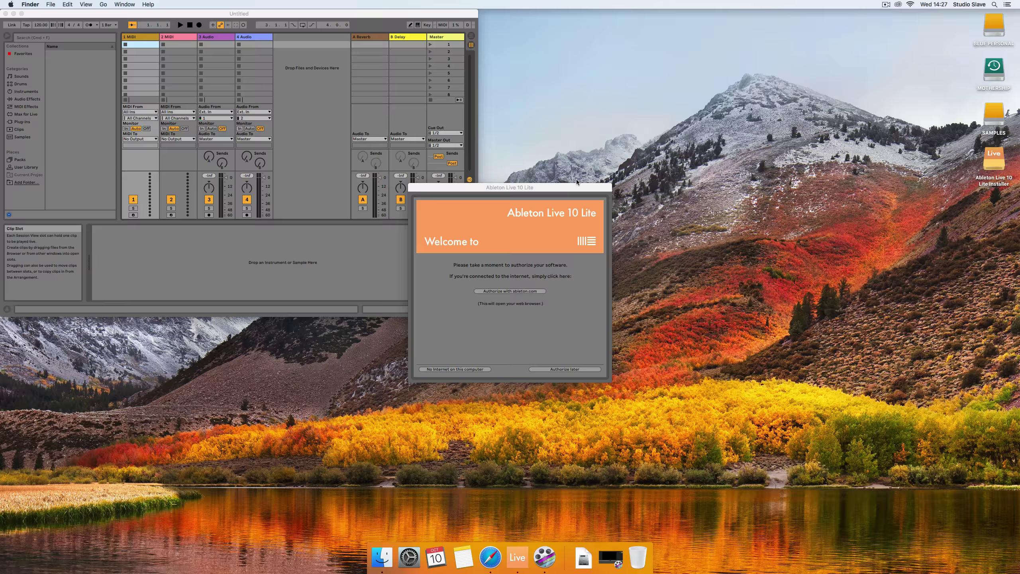
- Authorize the Live 10 Lite licence via ableton.com, letting Safari pass the authorization back to Live
left_click(528, 291)
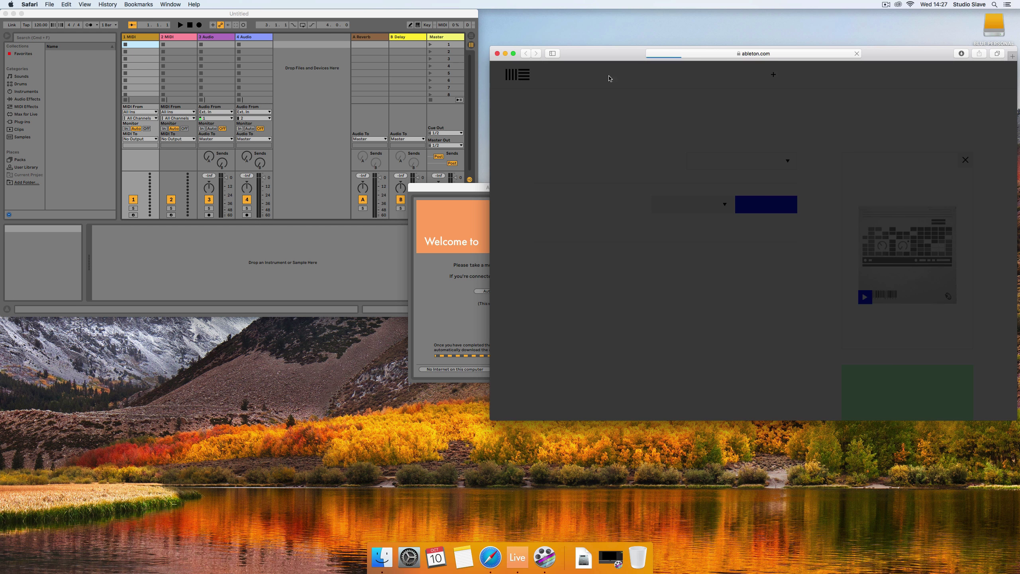
left_click_drag(609, 61, 600, 45)
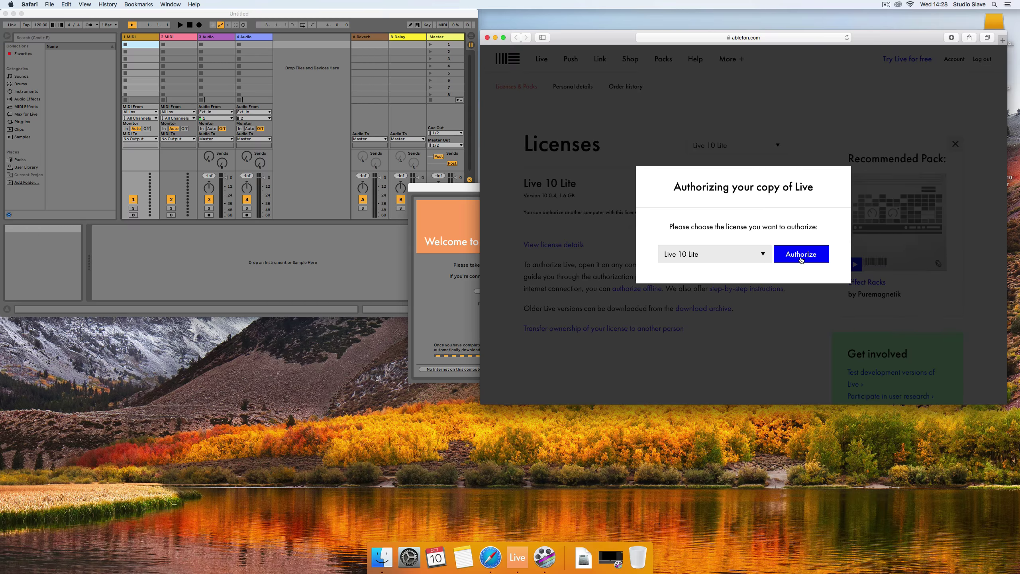
left_click(800, 258)
left_click(814, 229)
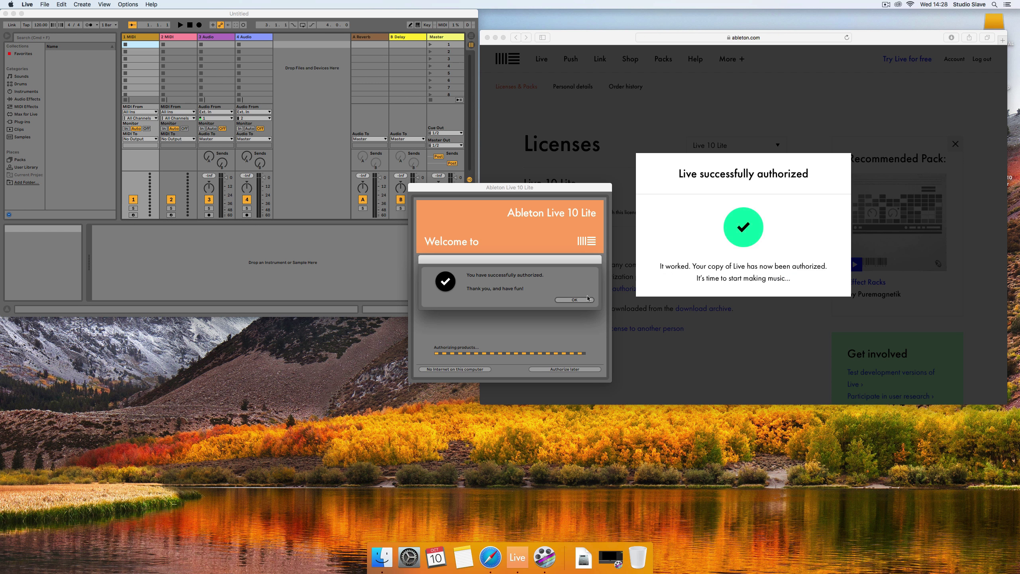
left_click(574, 300)
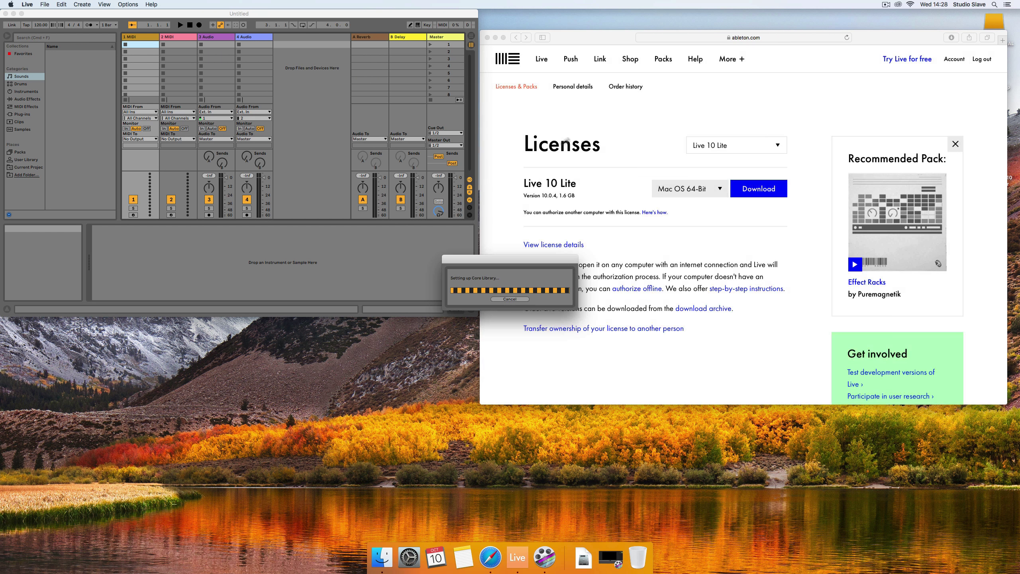
- Close the Safari window so Live finishes setup and shows the demo set arrangement
left_click(487, 38)
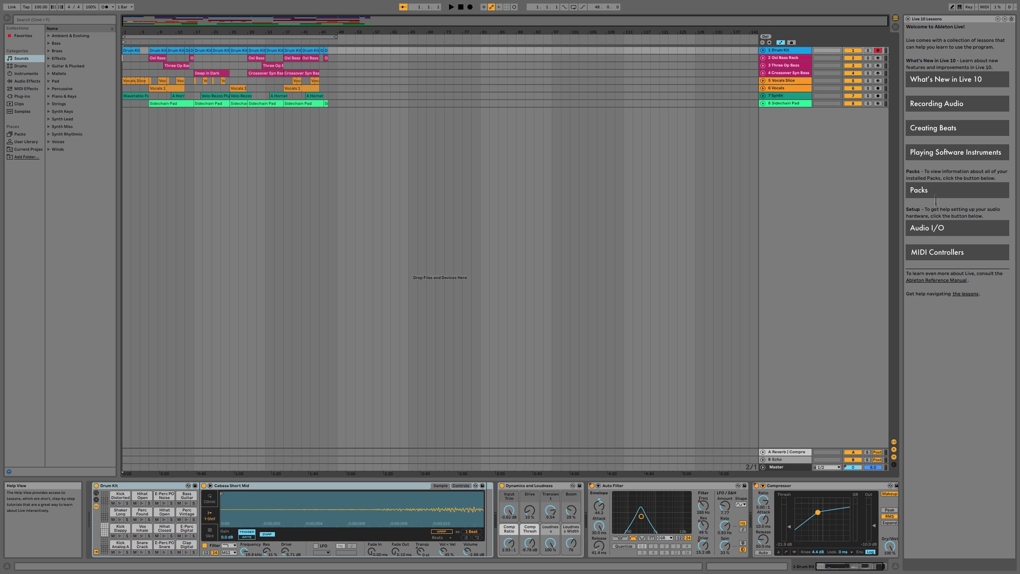
- Play the demo from bar 7 on Three Op Bass, stop it, and hide the Live 10 Lessons panel
left_click(149, 69)
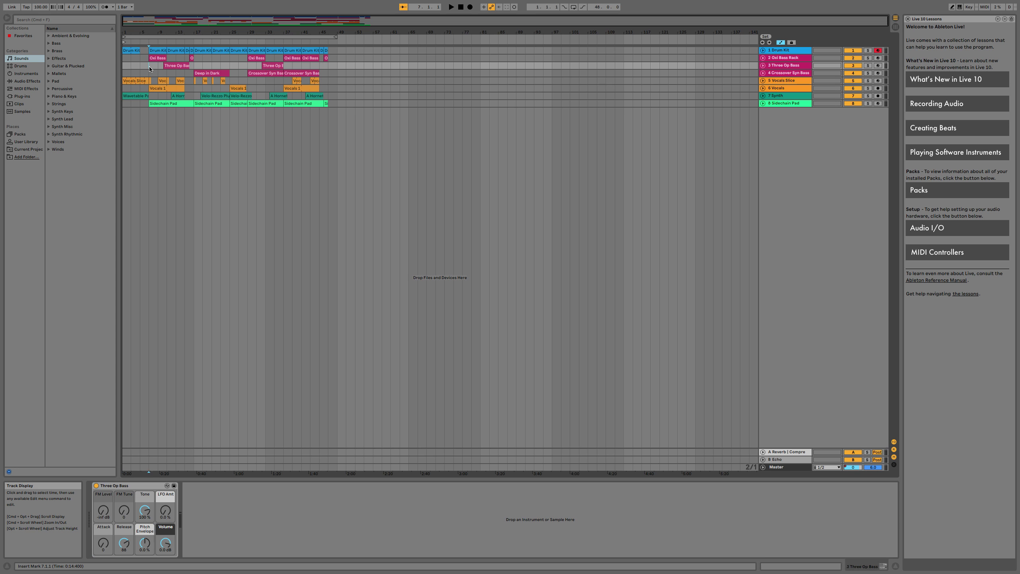
key("space")
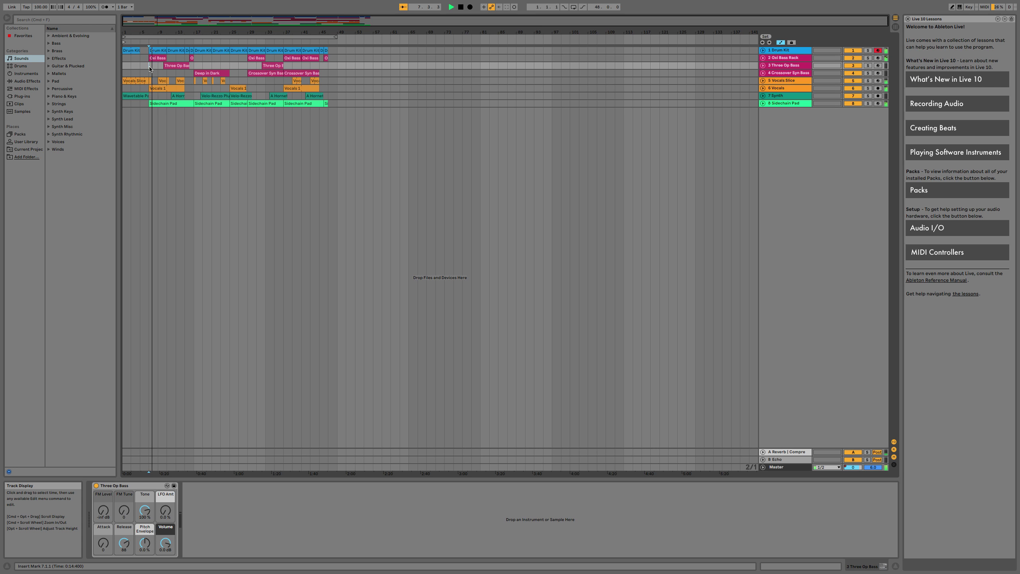
left_click(205, 67)
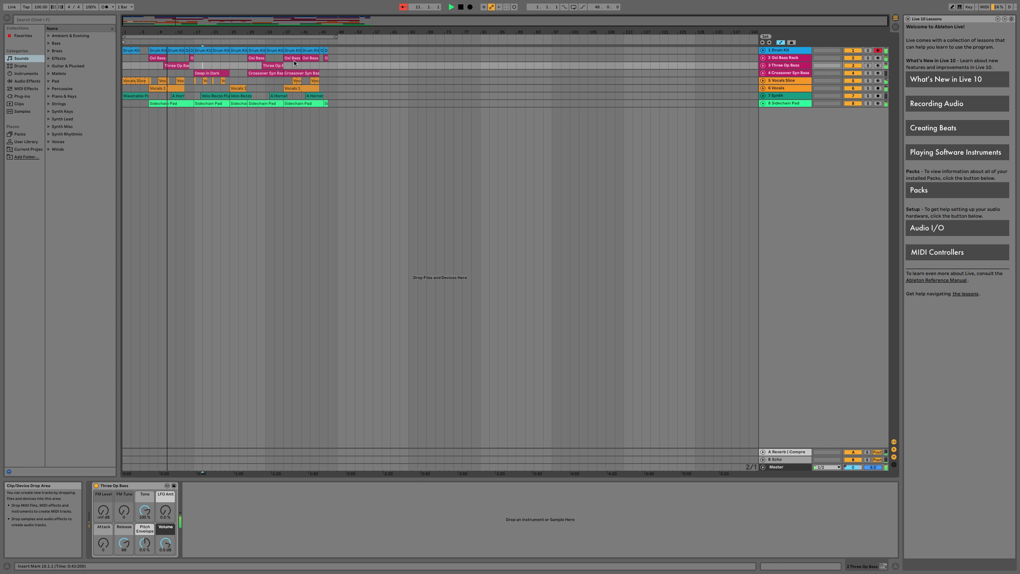
key("space")
key("super+alt+l")
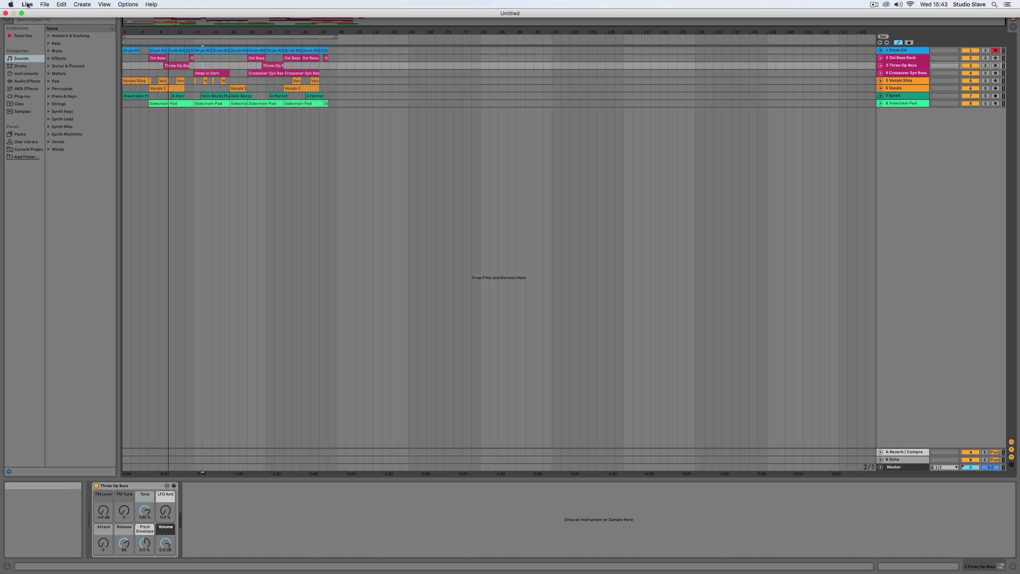
- In Preferences, raise the Look/Feel Zoom Display to 130 % and go to the Audio settings
left_click(27, 4)
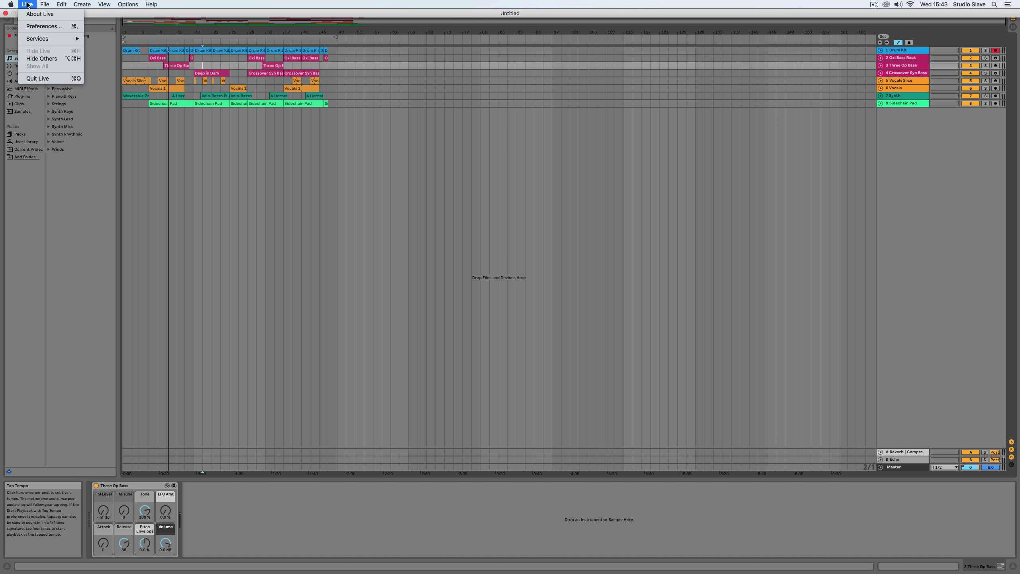
left_click(31, 26)
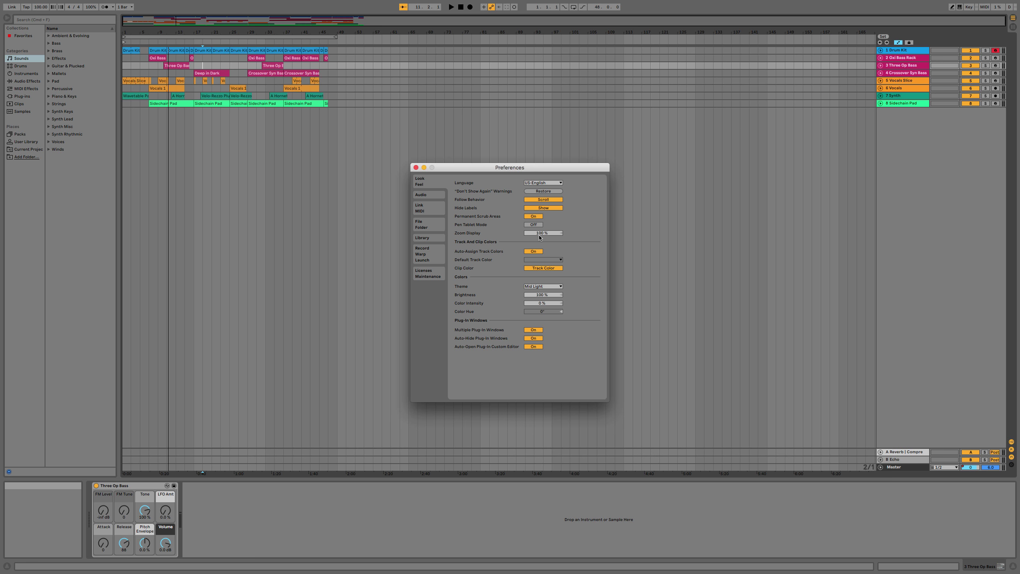
left_click_drag(541, 237, 541, 236)
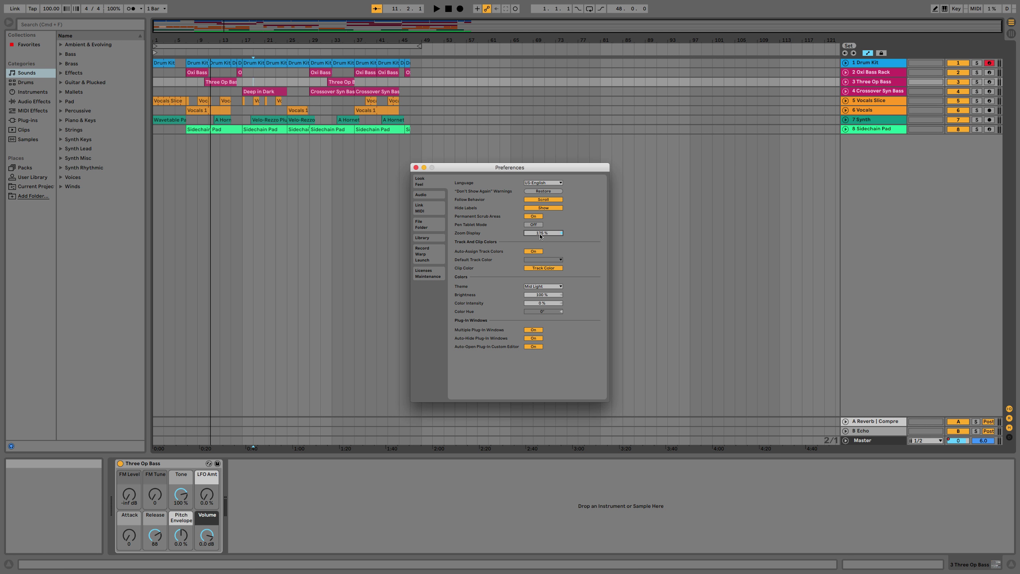
left_click_drag(540, 236, 541, 235)
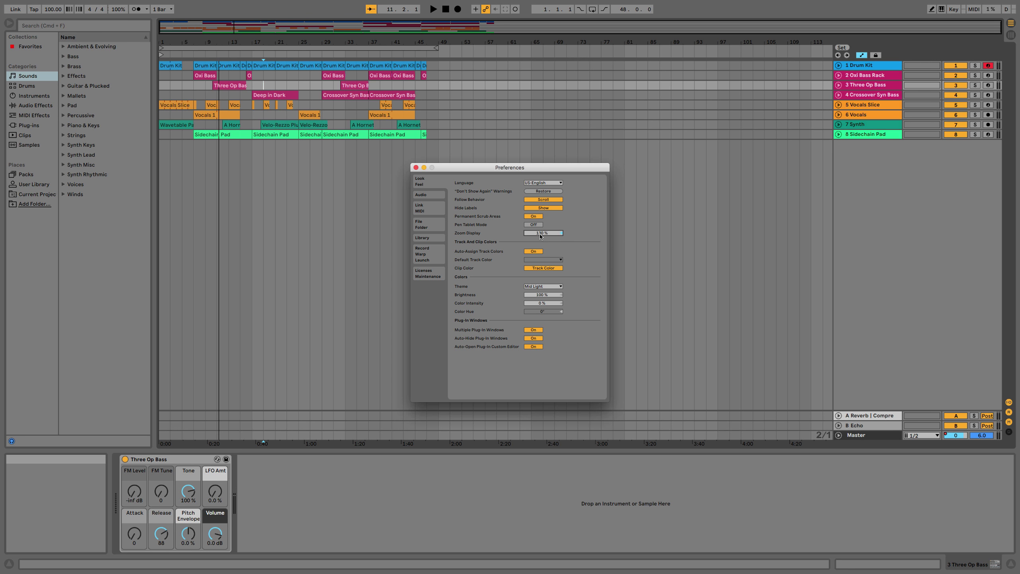
left_click(424, 198)
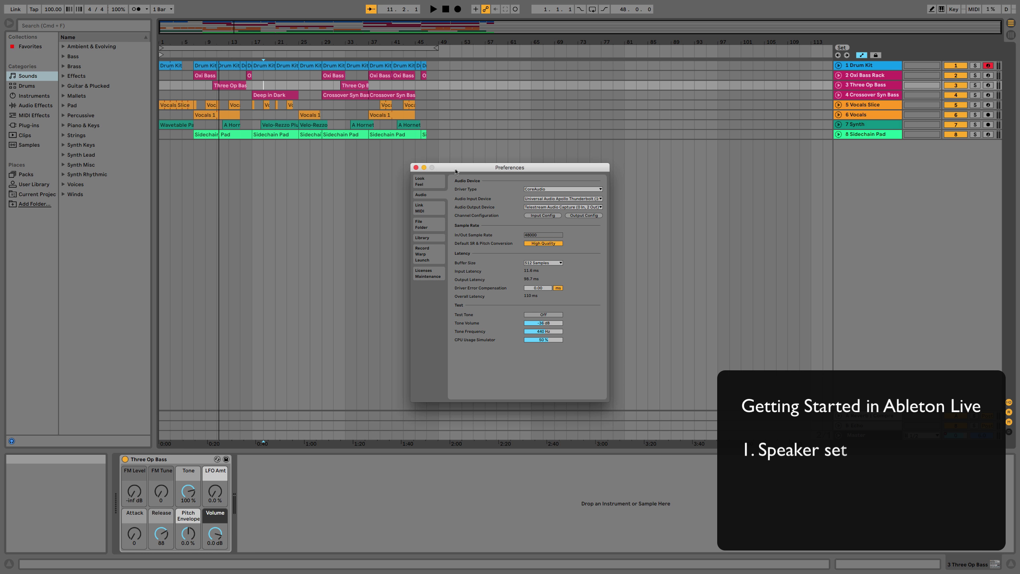
- Check the Audio Output Device list without changing it, then close Preferences
left_click_drag(498, 167, 582, 153)
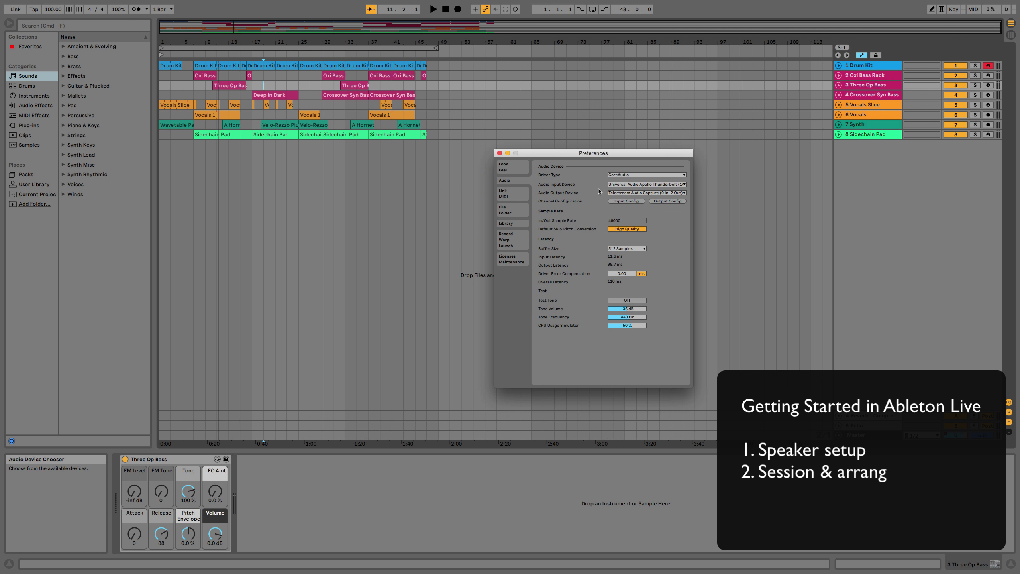
left_click(612, 193)
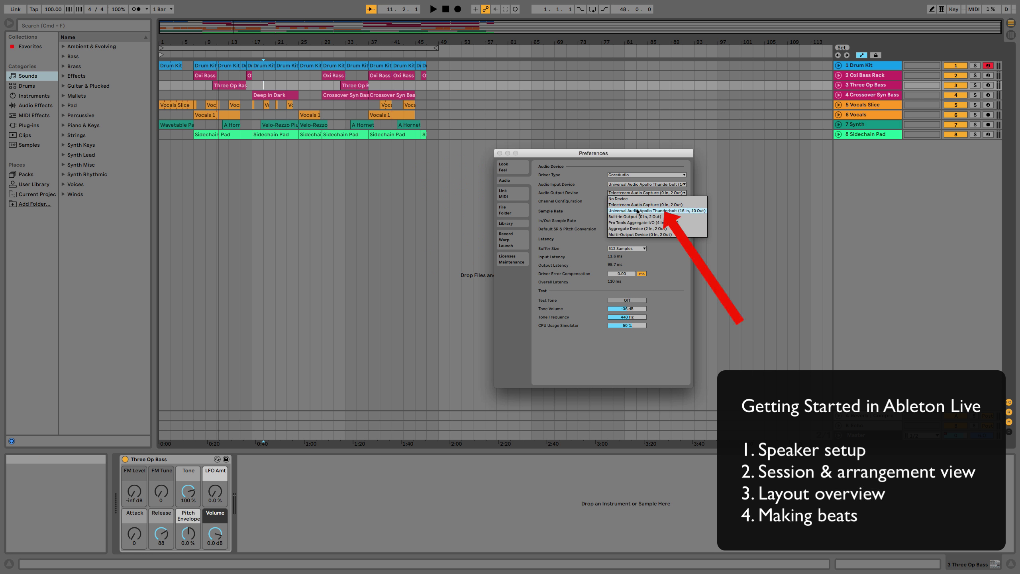
left_click(591, 209)
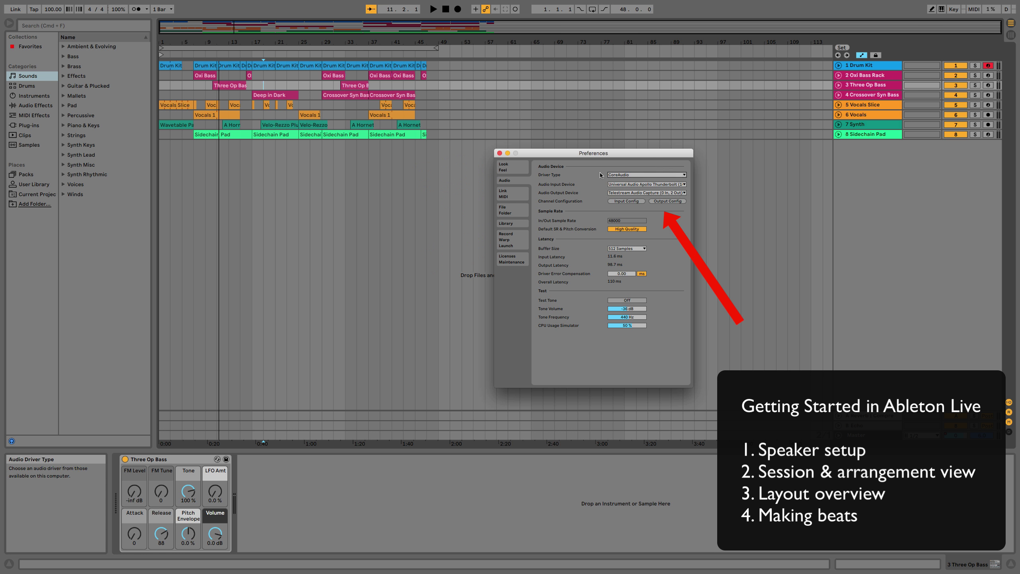
left_click(500, 153)
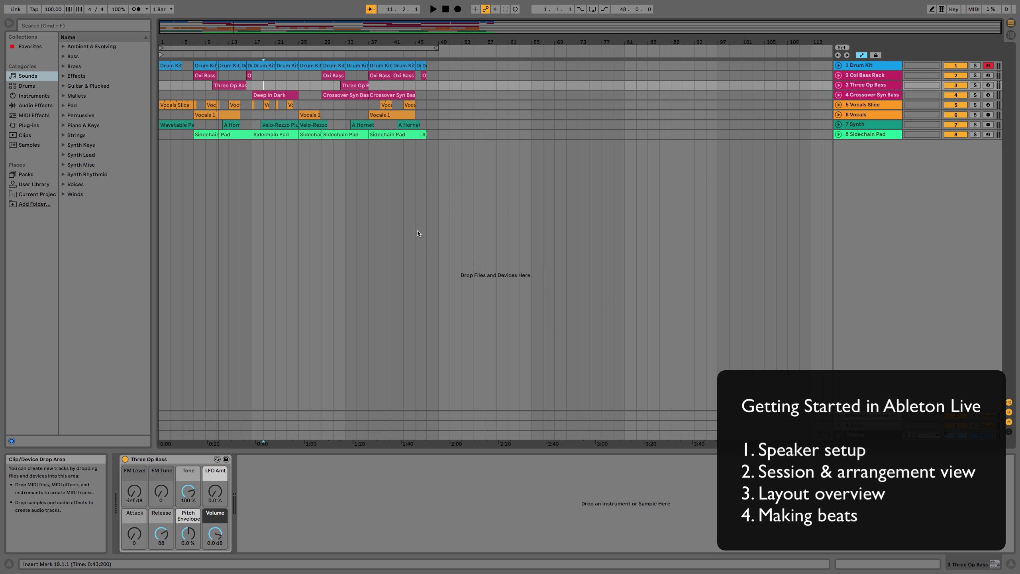
- Unfold Three Op Bass, Crossover Syn Bass and Vocals Slice, shorten the last two, and hide the browser
left_click(1011, 34)
left_click(1010, 25)
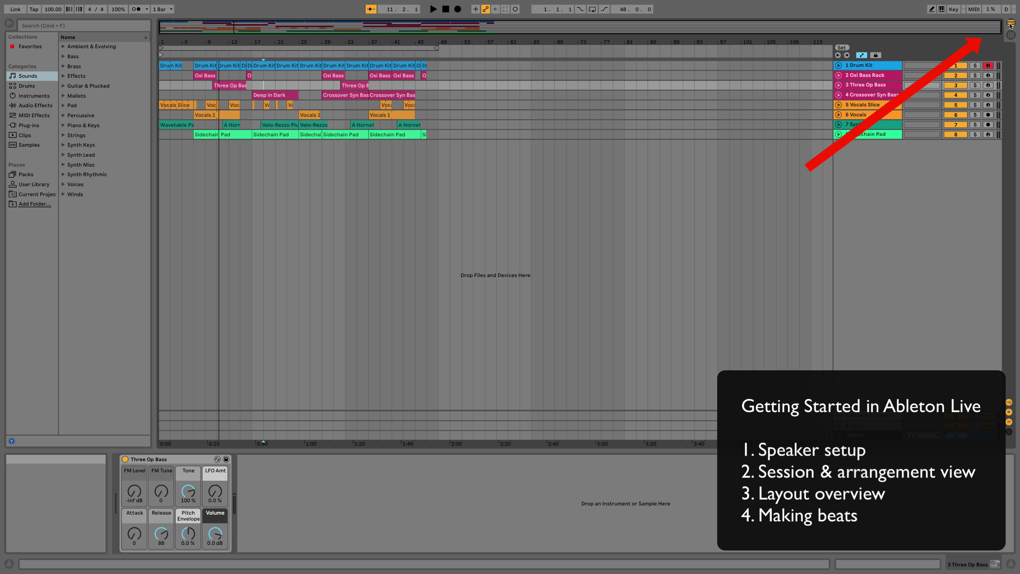
left_click(838, 84)
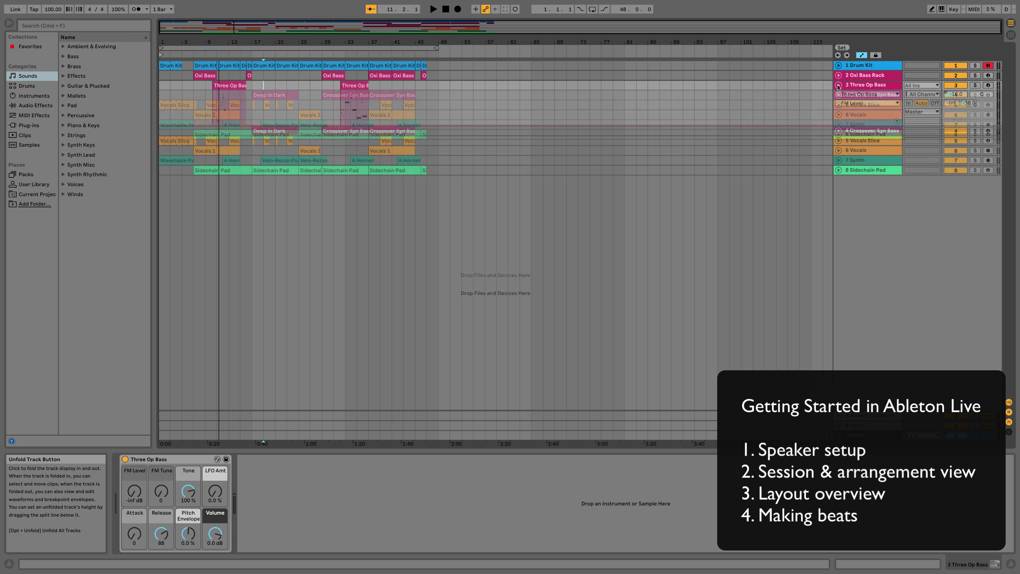
left_click(838, 130)
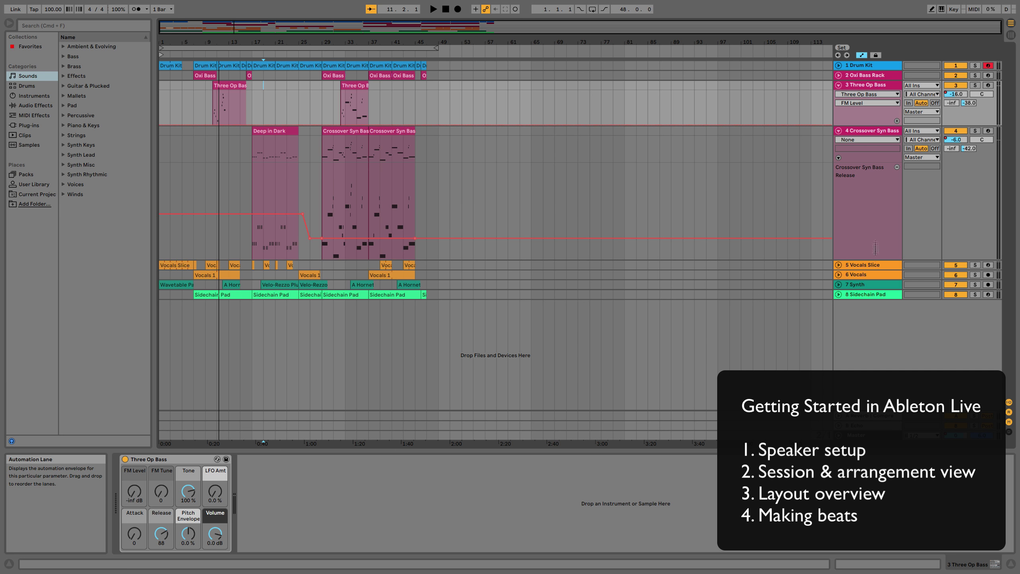
left_click_drag(874, 261, 874, 198)
left_click(839, 203)
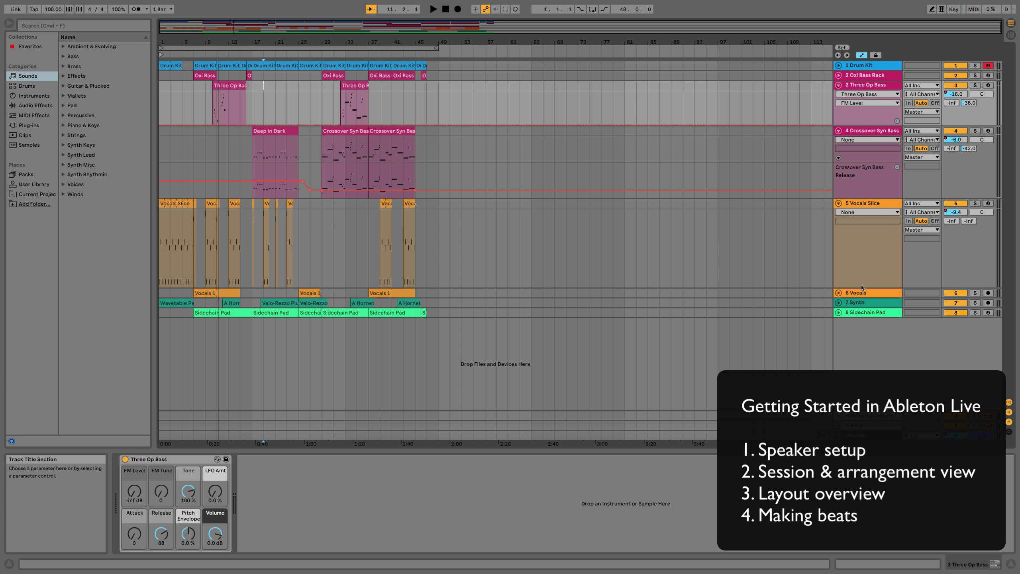
left_click_drag(861, 288, 861, 236)
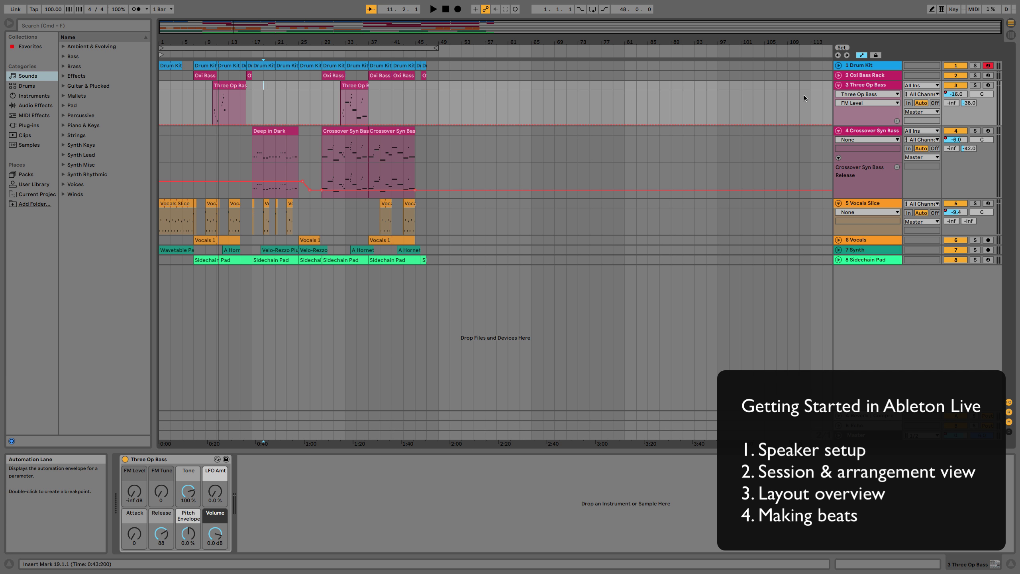
left_click(6, 25)
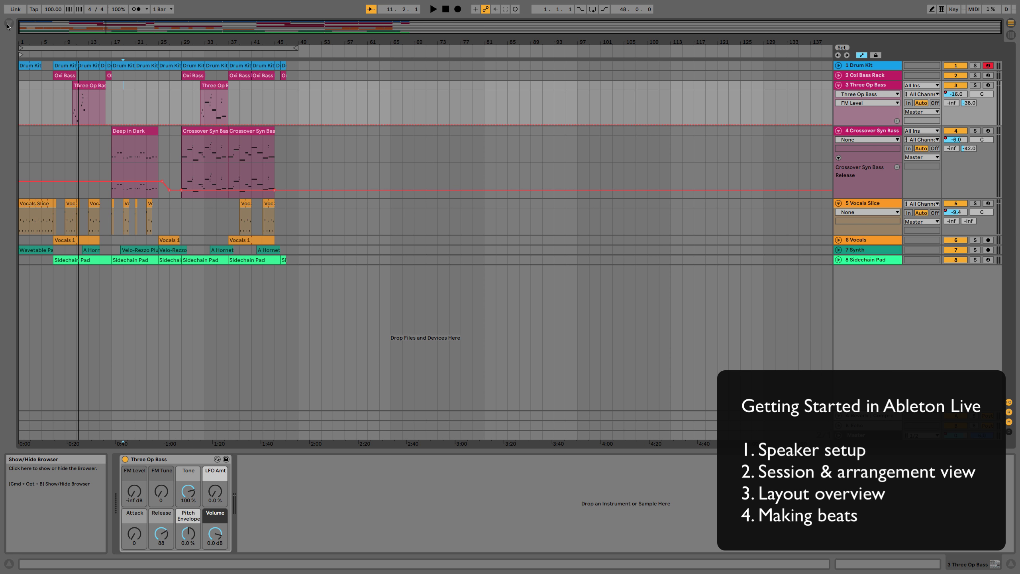
- With the browser shown, open the bar-39 Vocals Slice clip in Clip View and enlarge the editor
left_click(6, 25)
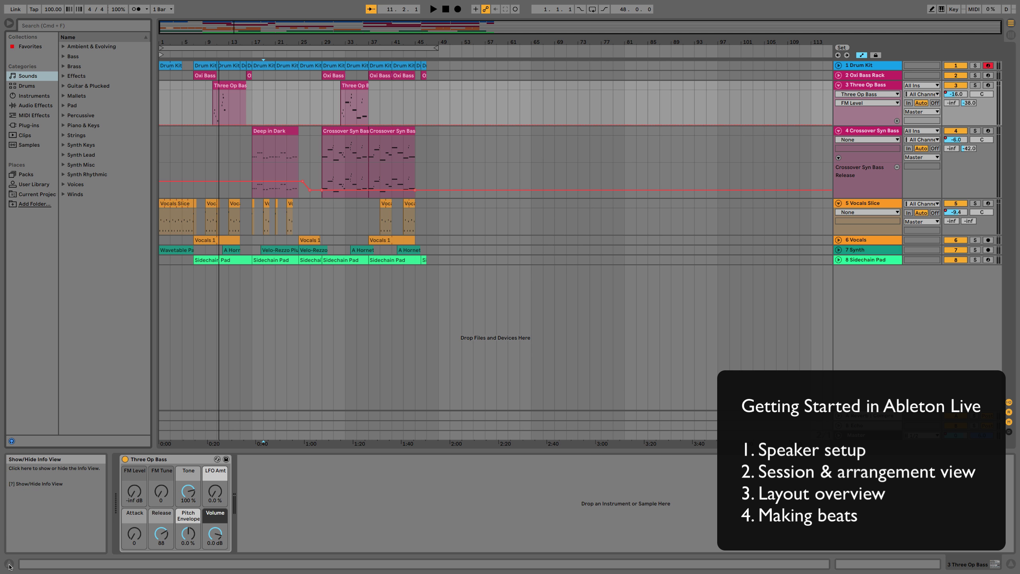
left_click(998, 564)
left_click(999, 564)
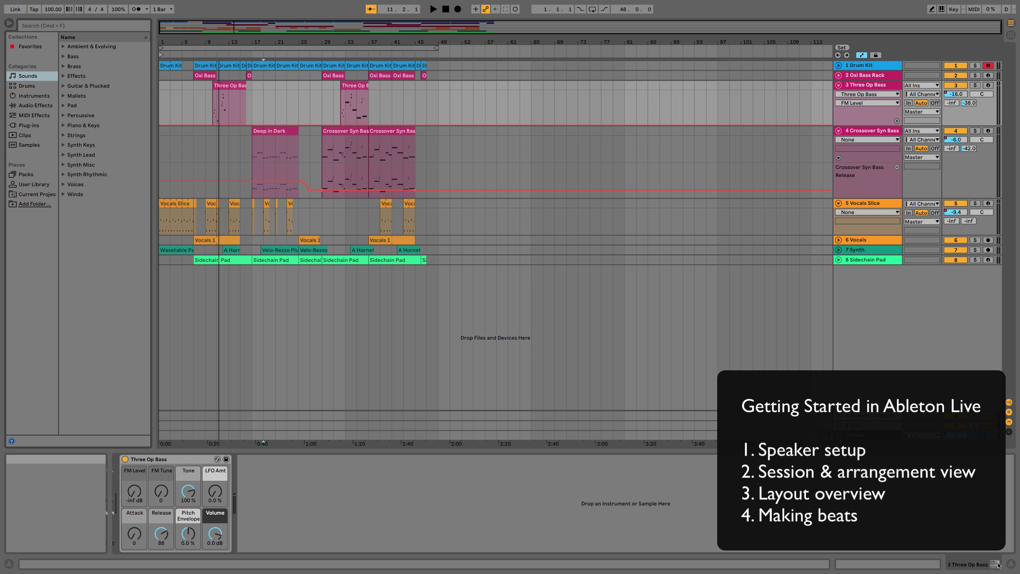
left_click(386, 205)
double_click(386, 205)
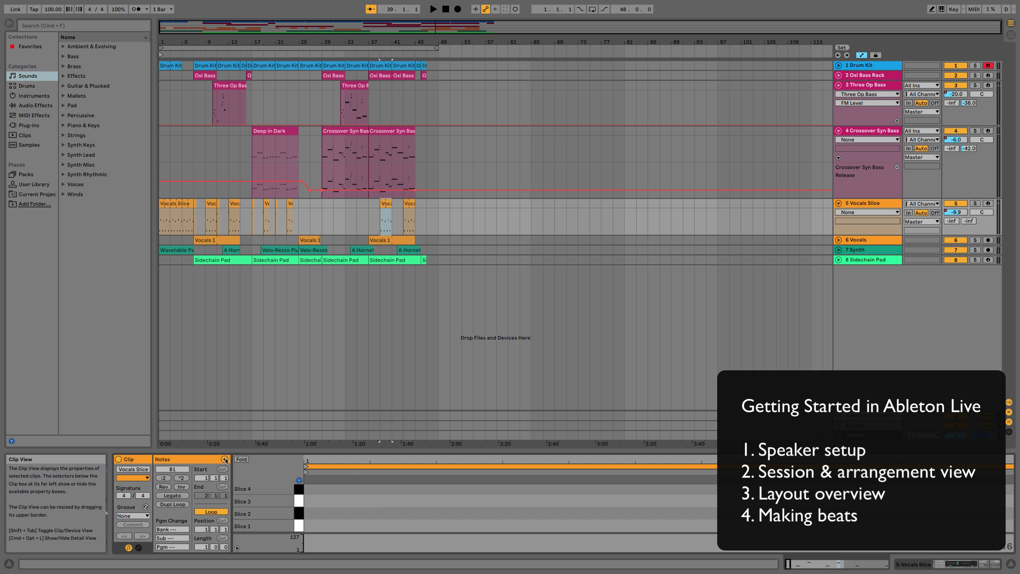
left_click_drag(228, 455, 229, 349)
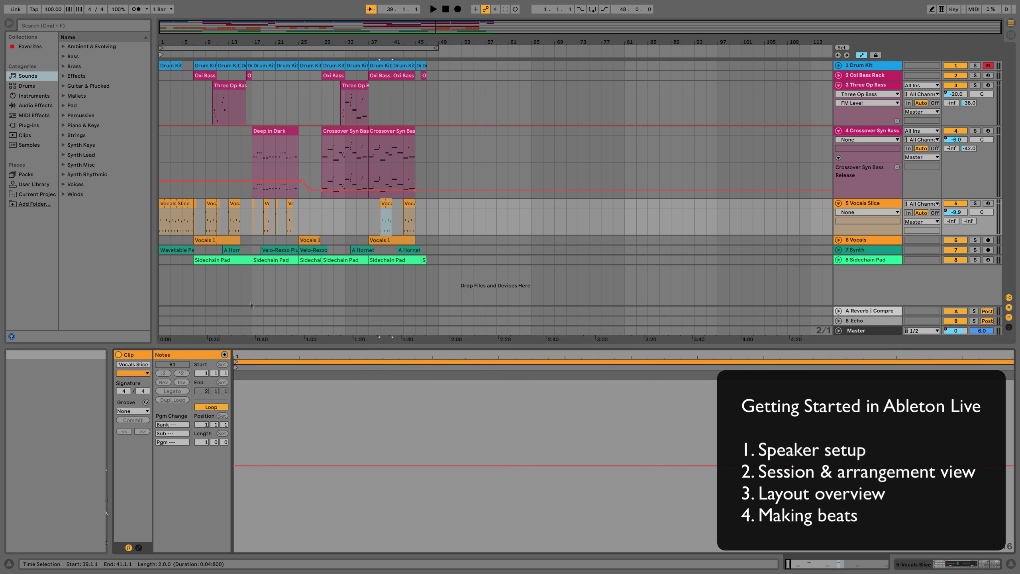
- Open the Crossover Syn Bass clip at bar 29, fold to used note rows, and select C1
left_click(349, 131)
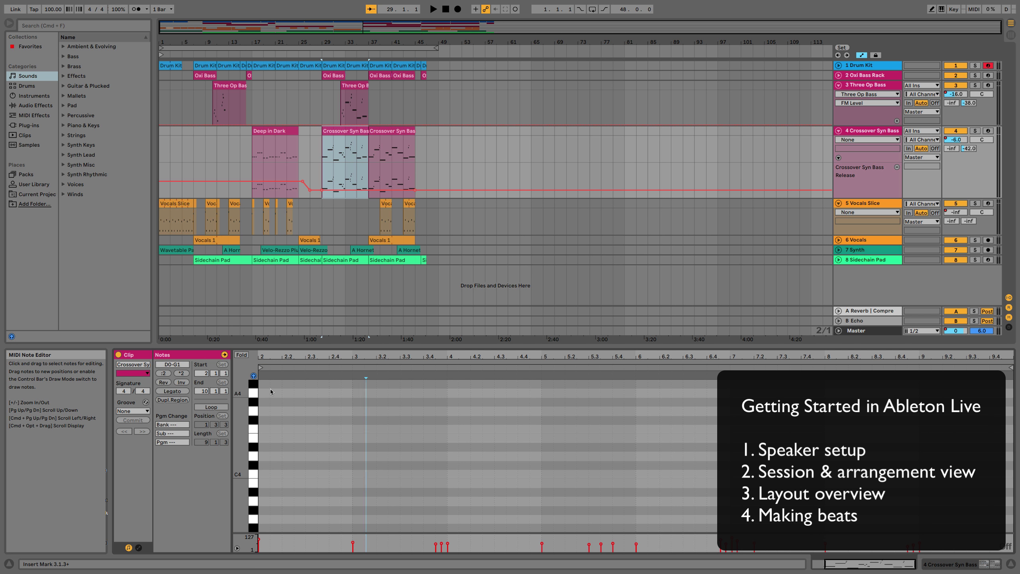
left_click(241, 354)
left_click(371, 438)
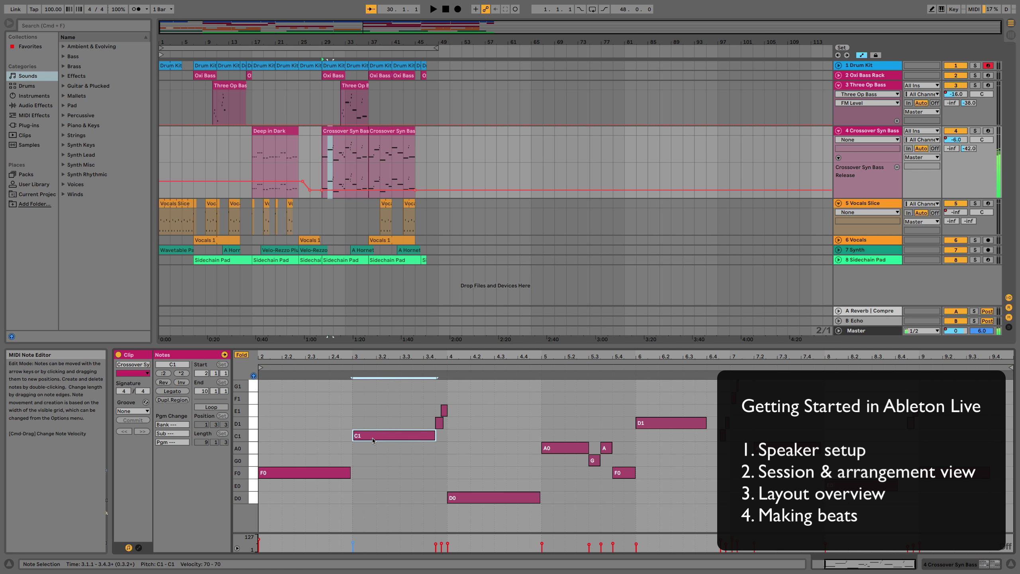
- Show the track's devices and collapse then re-expand the Crossover Syn Bass device
key("shift+Tab")
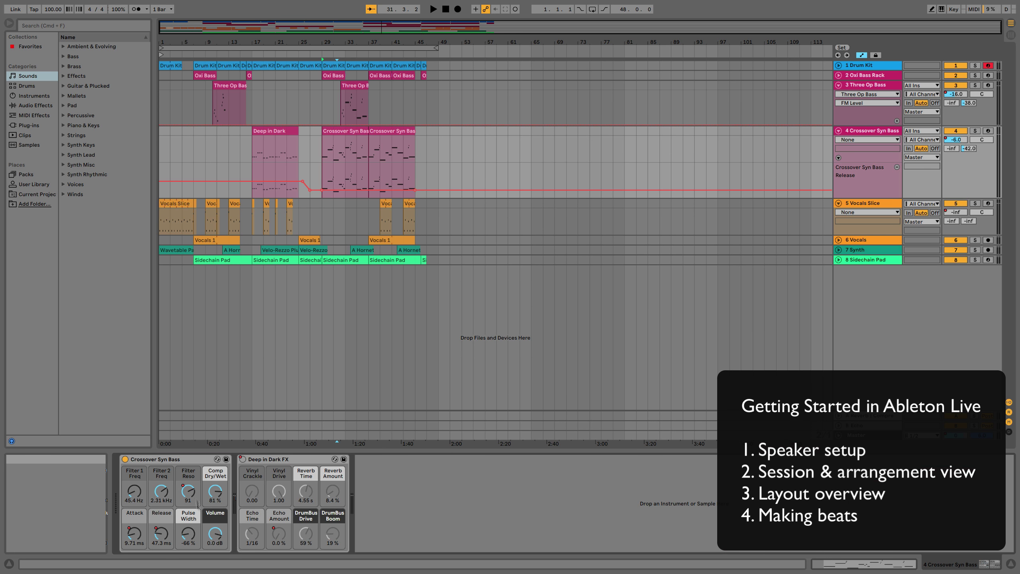
double_click(152, 459)
double_click(124, 502)
- Select Deep in Dark FX, then browse categories from Drums through Clips to Samples
left_click(294, 459)
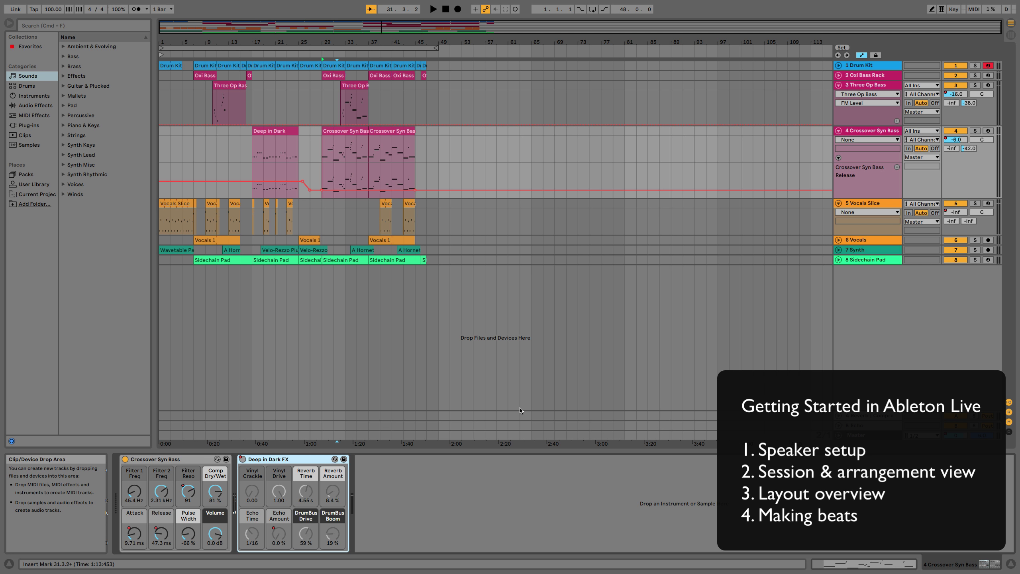
left_click(27, 86)
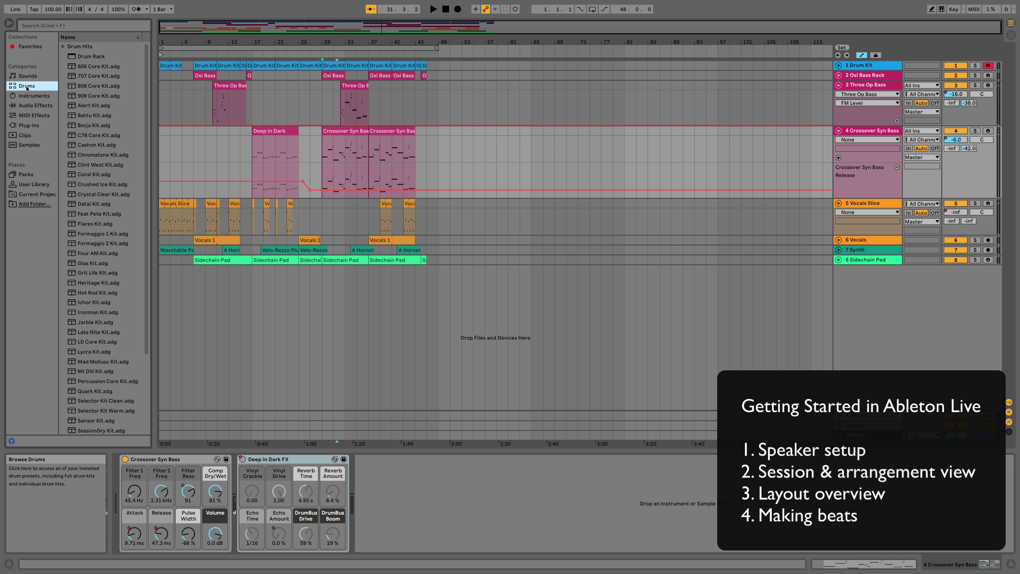
left_click(31, 95)
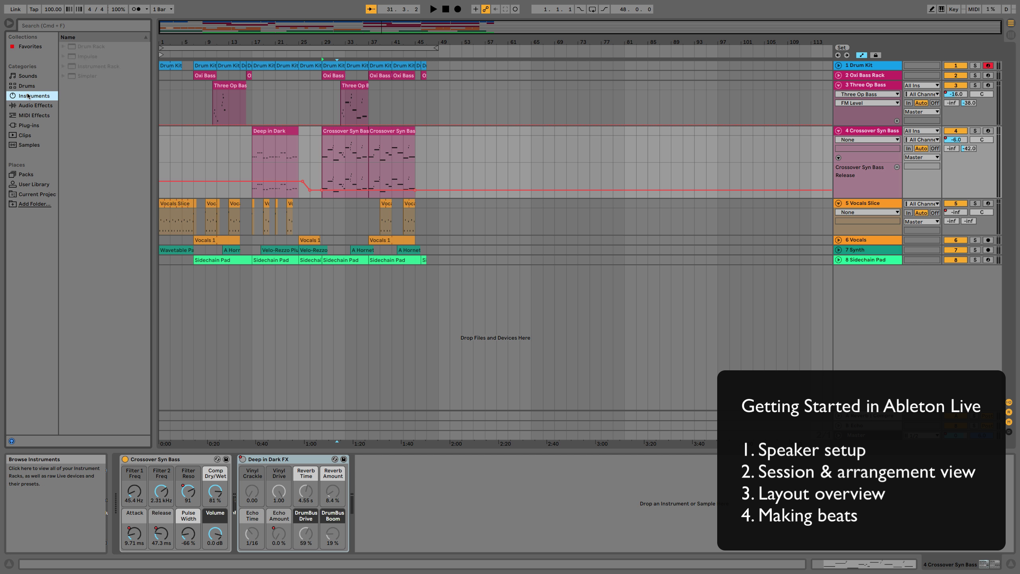
left_click(35, 106)
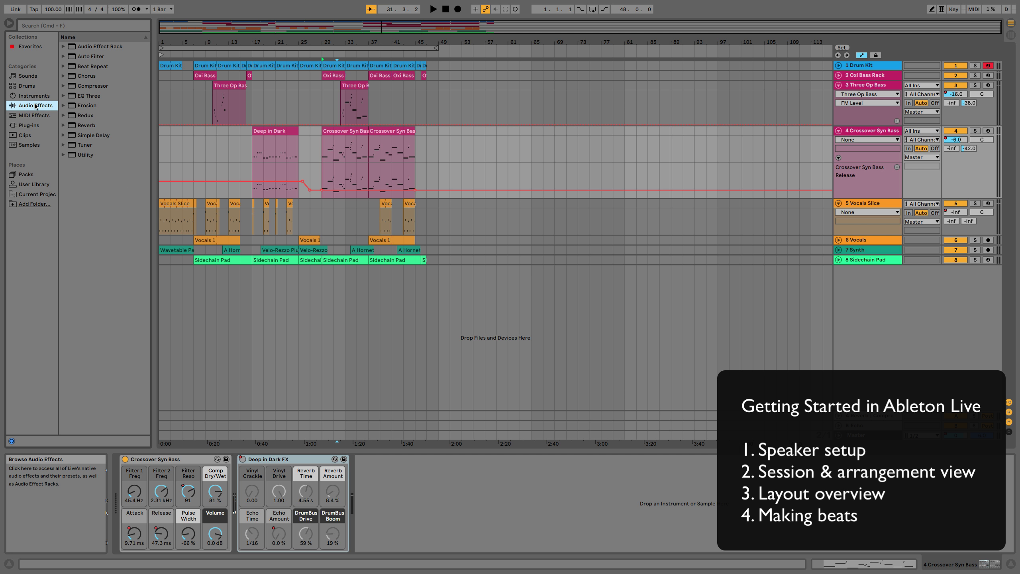
left_click(34, 116)
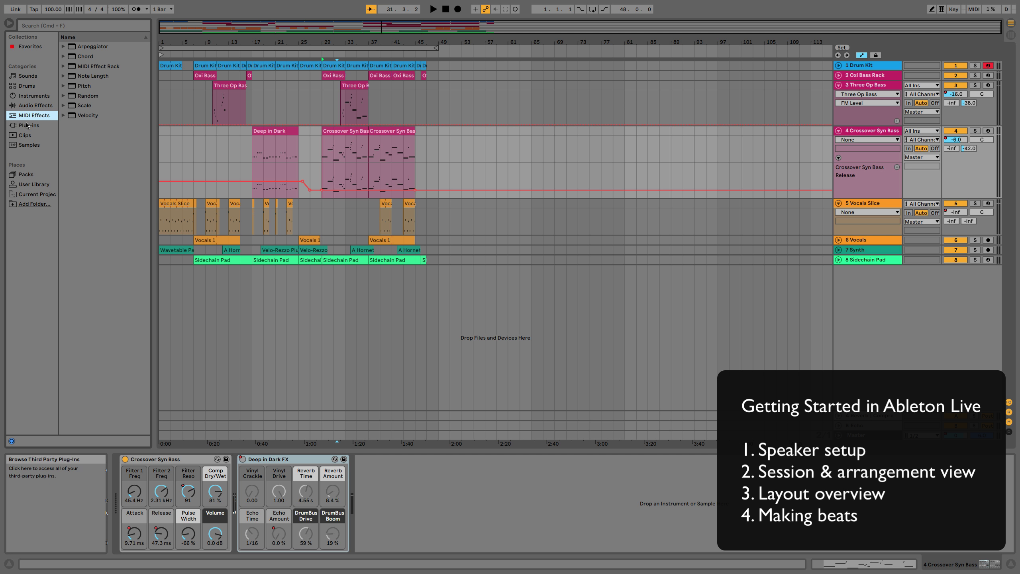
left_click(28, 126)
left_click(22, 137)
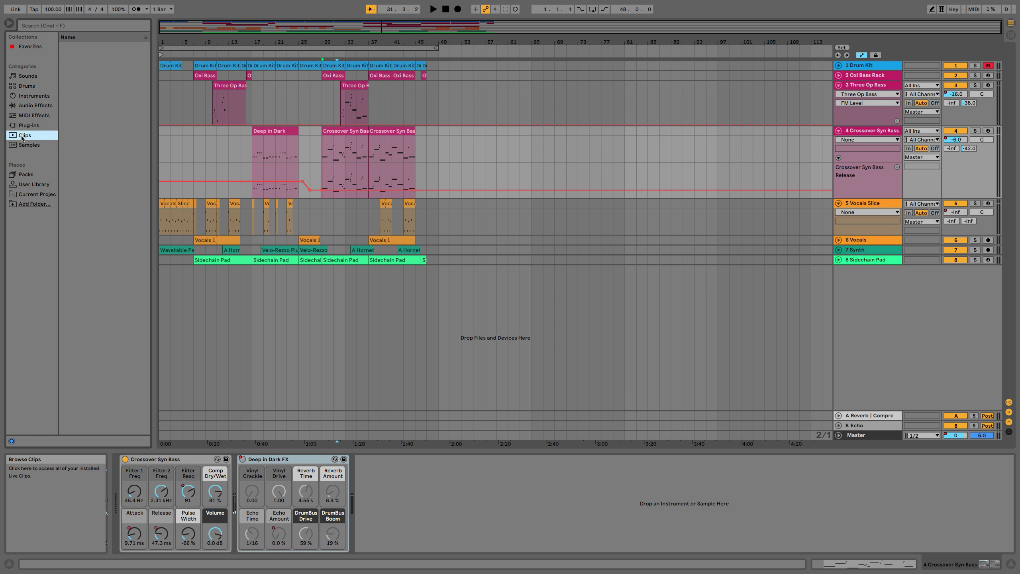
left_click(24, 145)
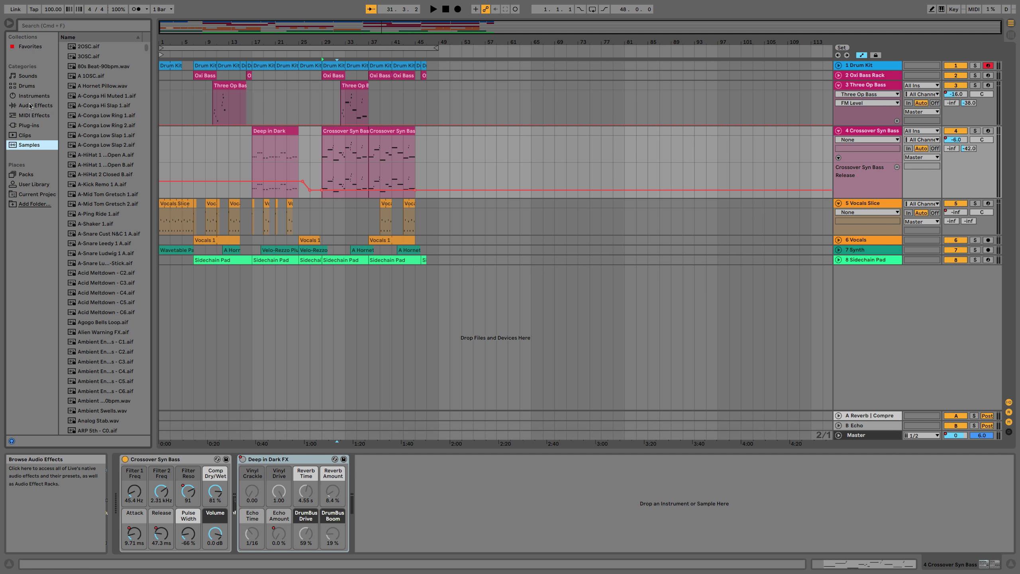
- List Audio Effects, view return A and B devices, then switch to Session View
left_click(31, 104)
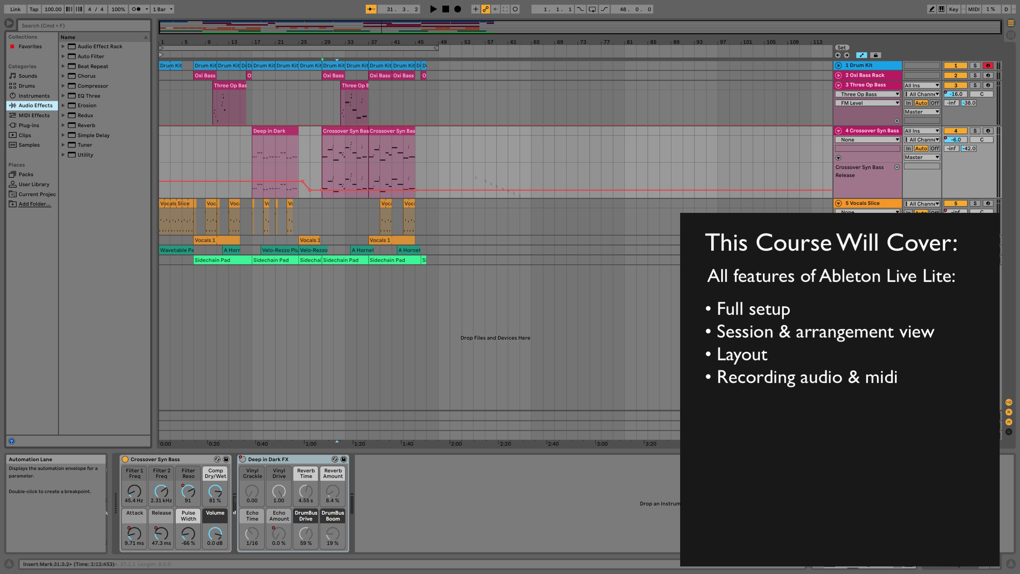
left_click(867, 415)
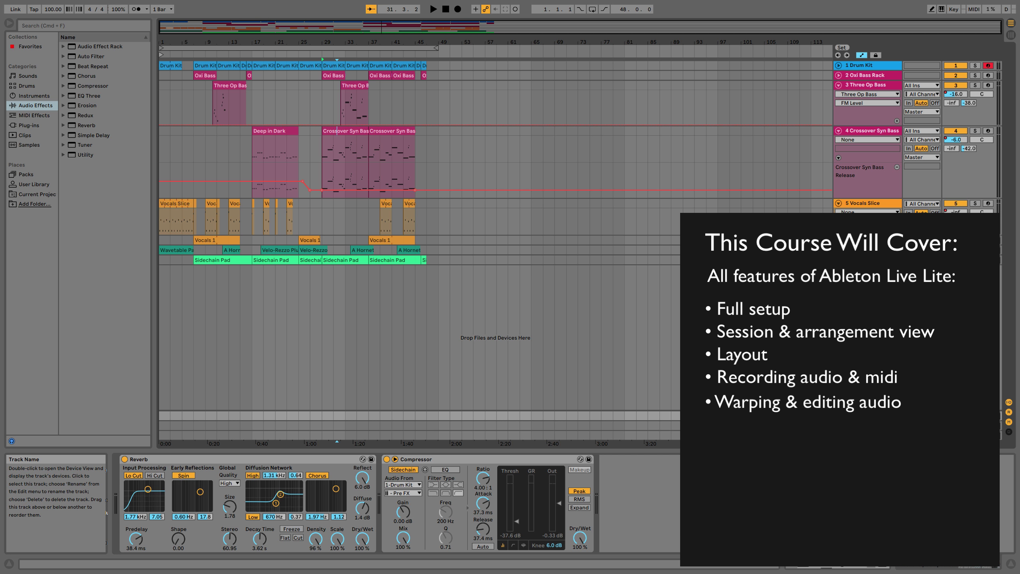
left_click(867, 426)
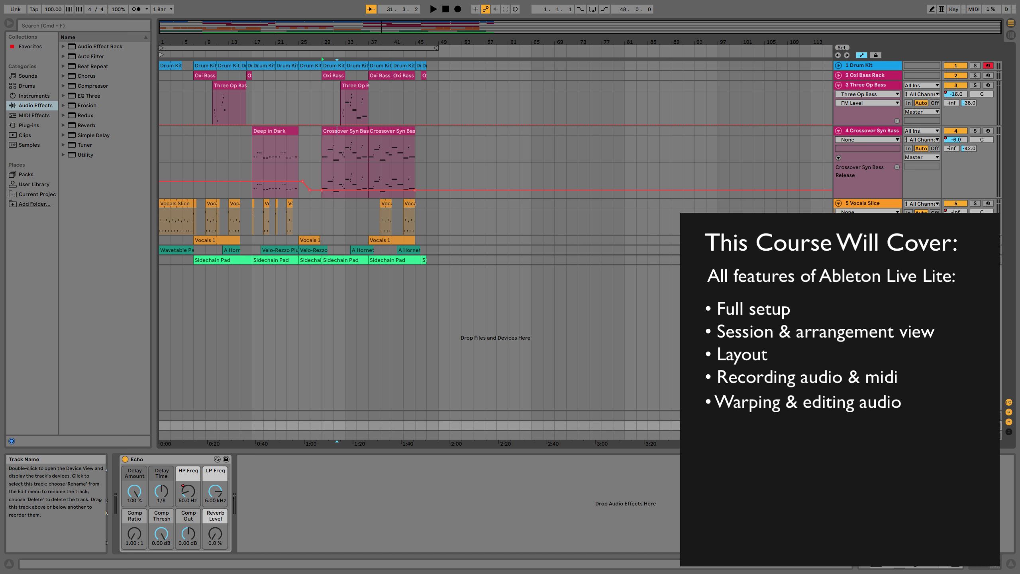
key("Tab")
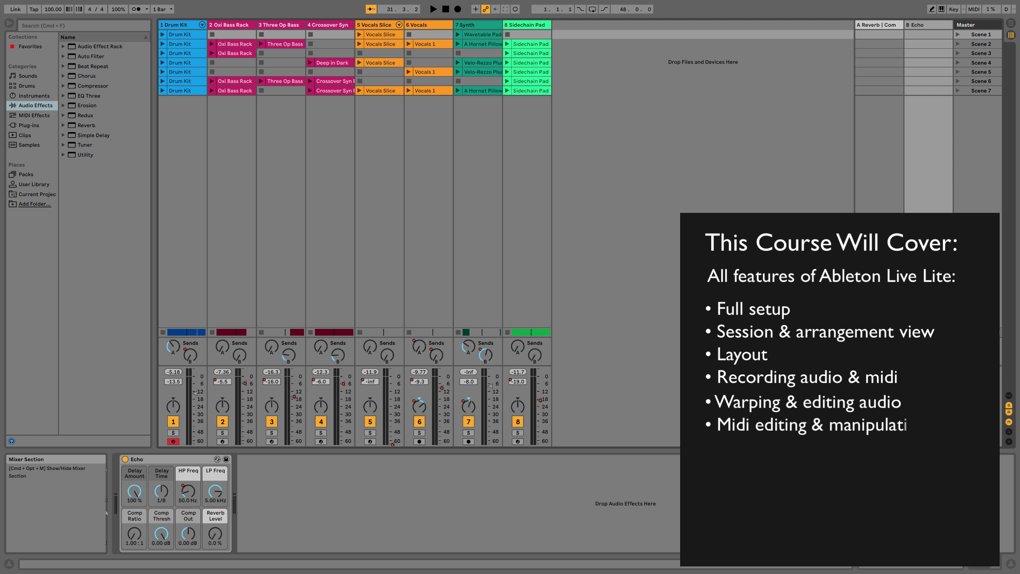
- View the Master devices and Vocals Slice and Three Op Bass clips, opening Vocals 1
left_click(979, 22)
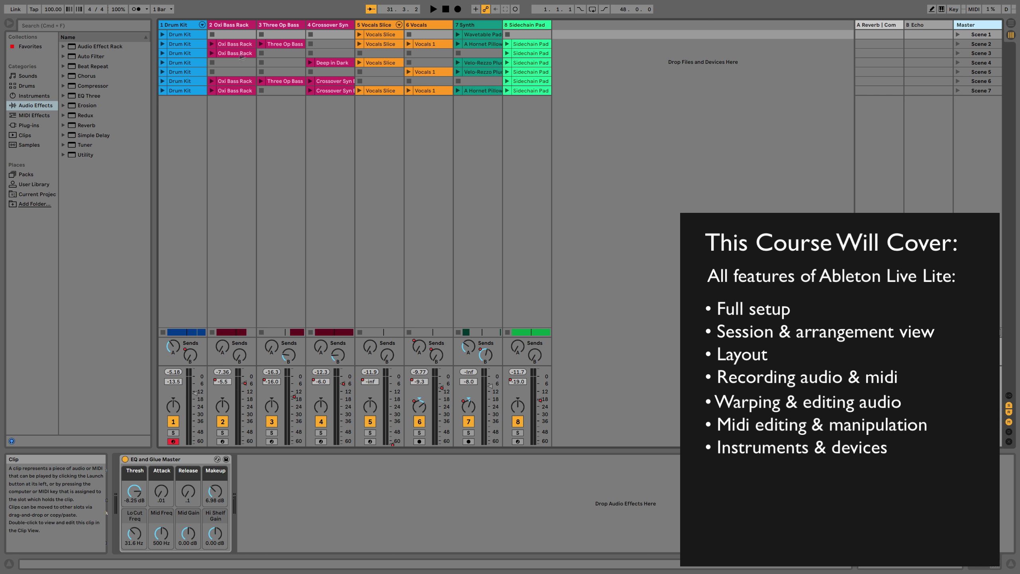
left_click(373, 45)
key("Left")
key("Left")
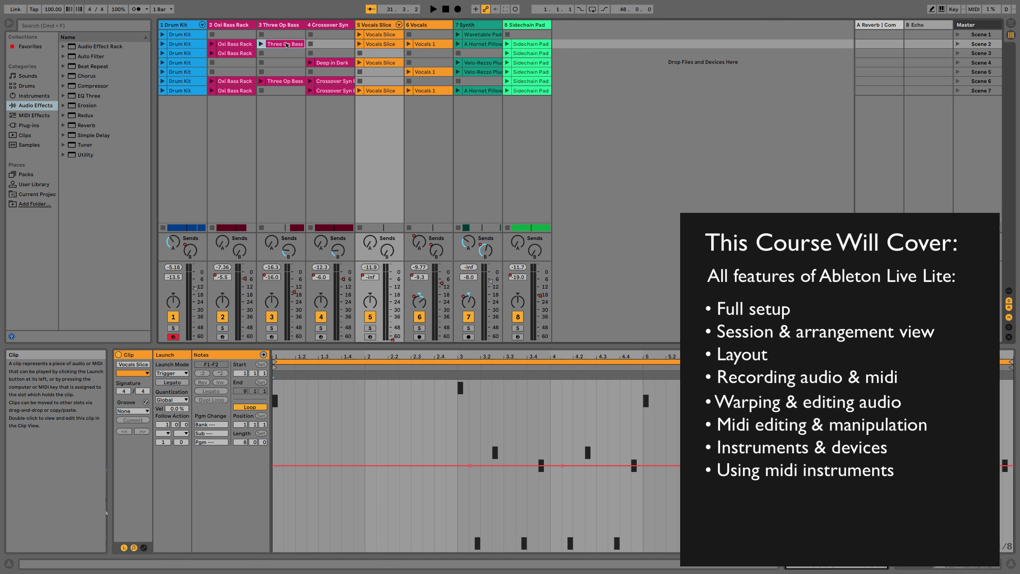
left_click(428, 45)
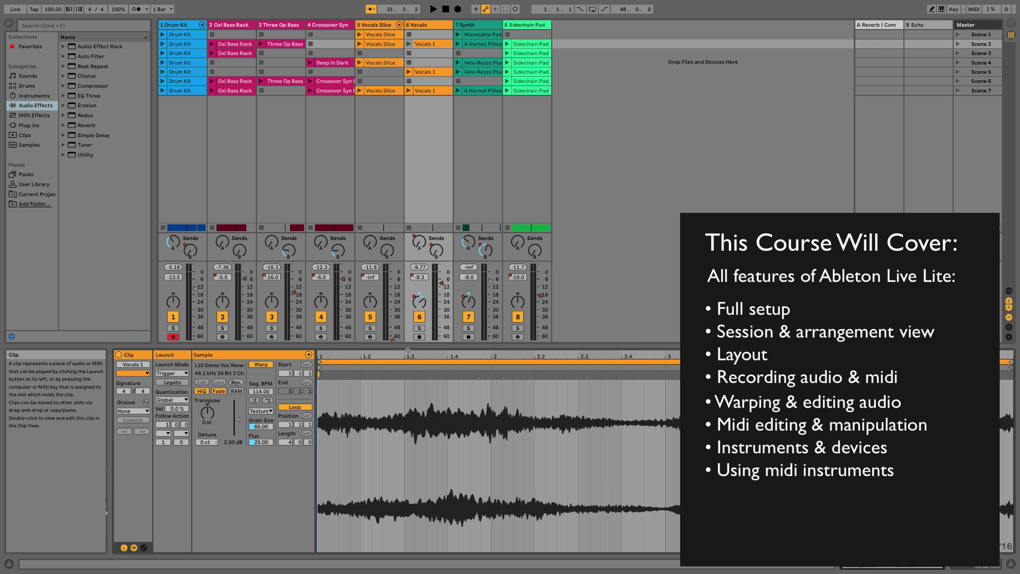
- Apply Warp From Here at a Vocals 1 marker and drag two markers to re-stretch
right_click(489, 375)
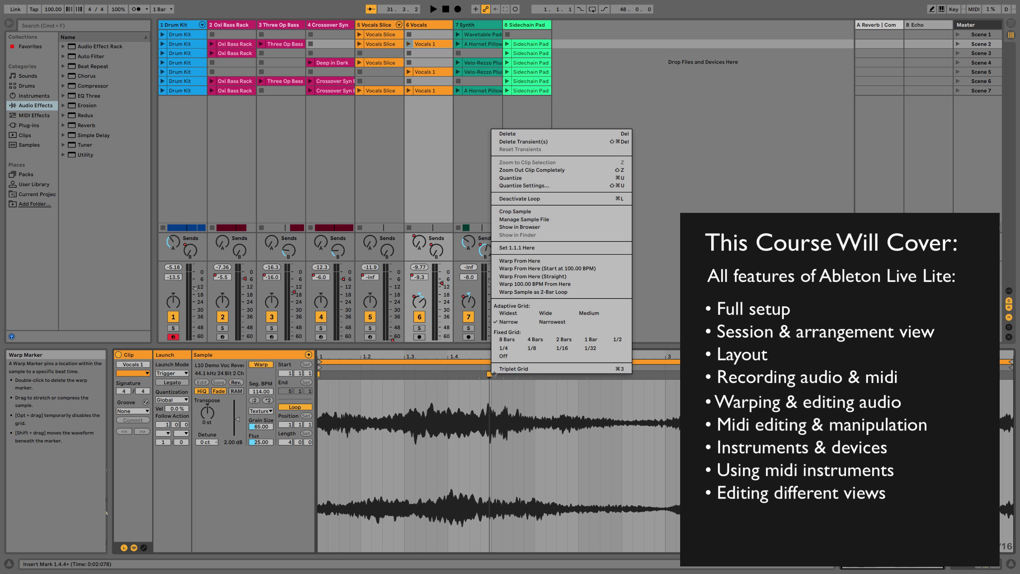
left_click(509, 268)
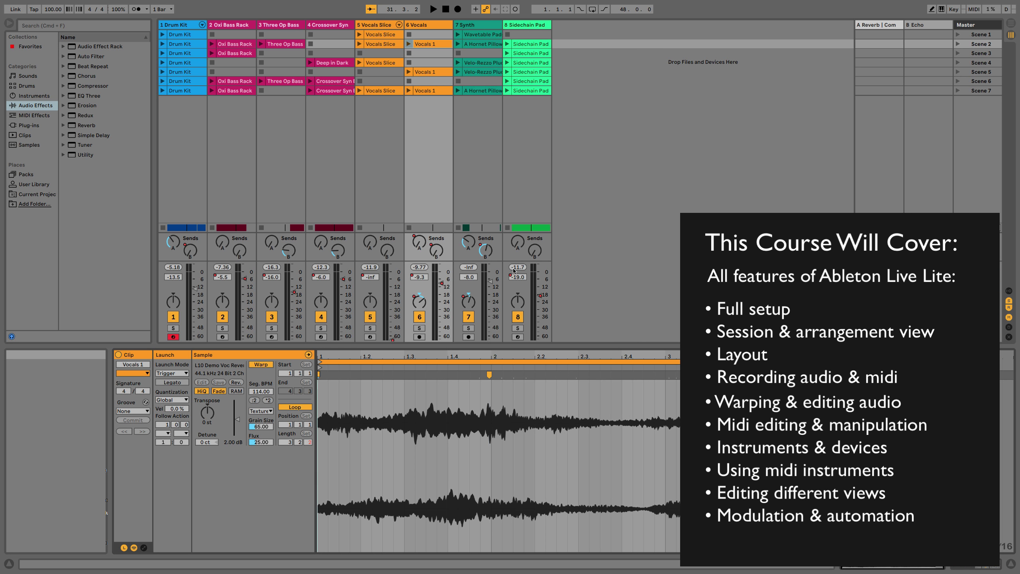
left_click_drag(488, 374, 382, 374)
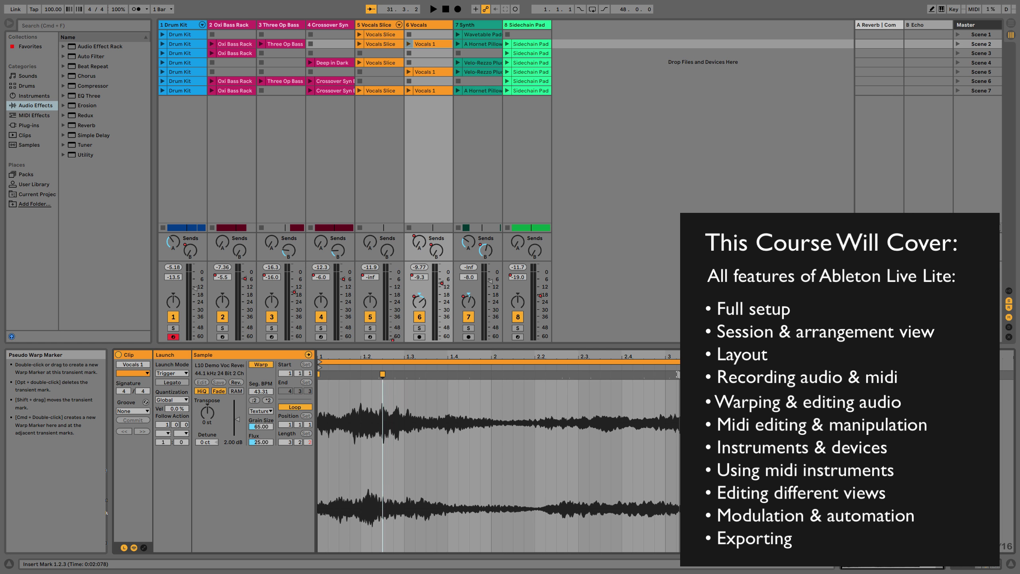
left_click(664, 374)
left_click_drag(664, 374, 579, 368)
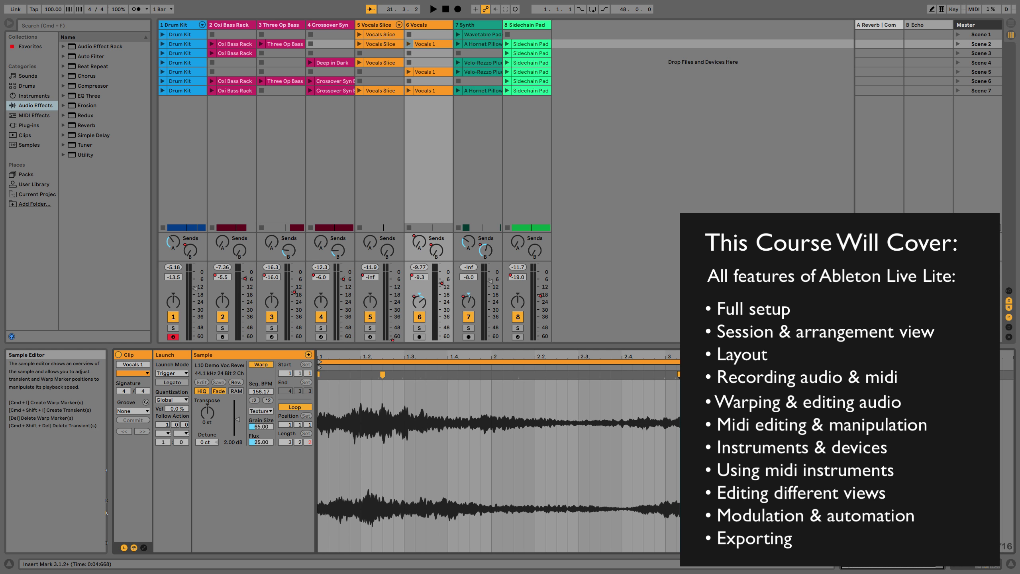
- Delete all Vocals 1 warp markers and show the Vocals track's device chain
right_click(319, 374)
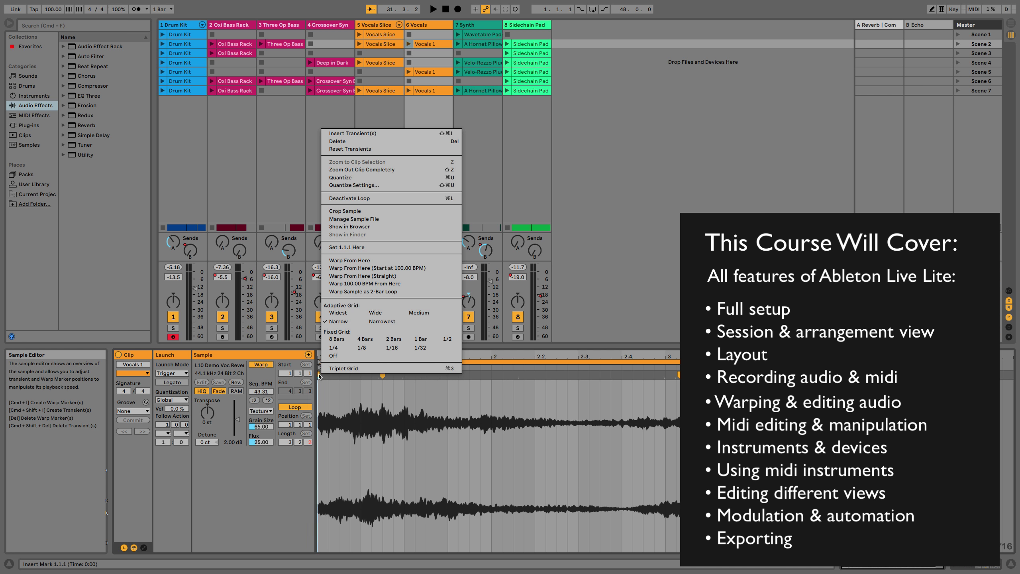
left_click(336, 398)
left_click(346, 393)
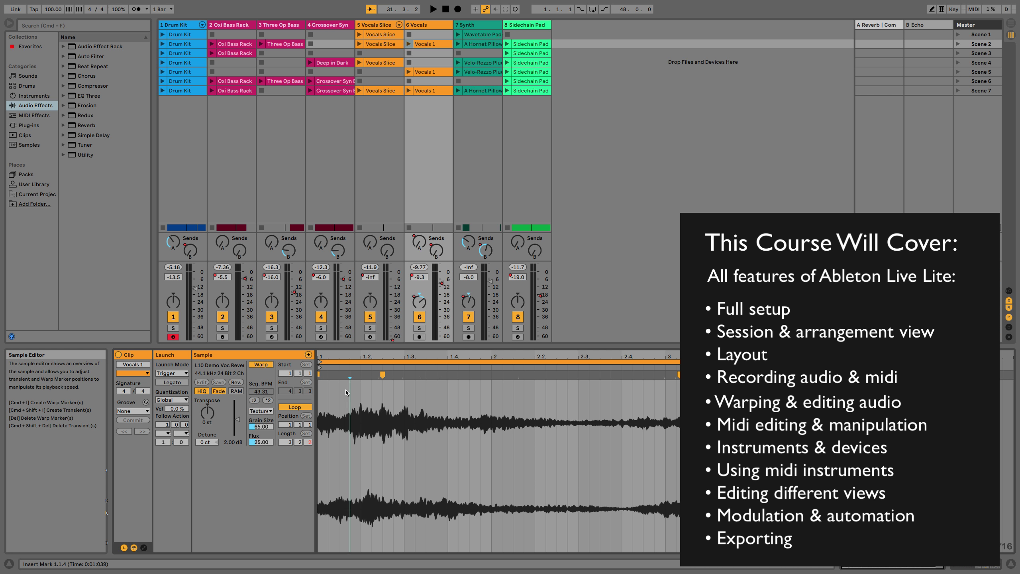
key("super+a")
key("Delete")
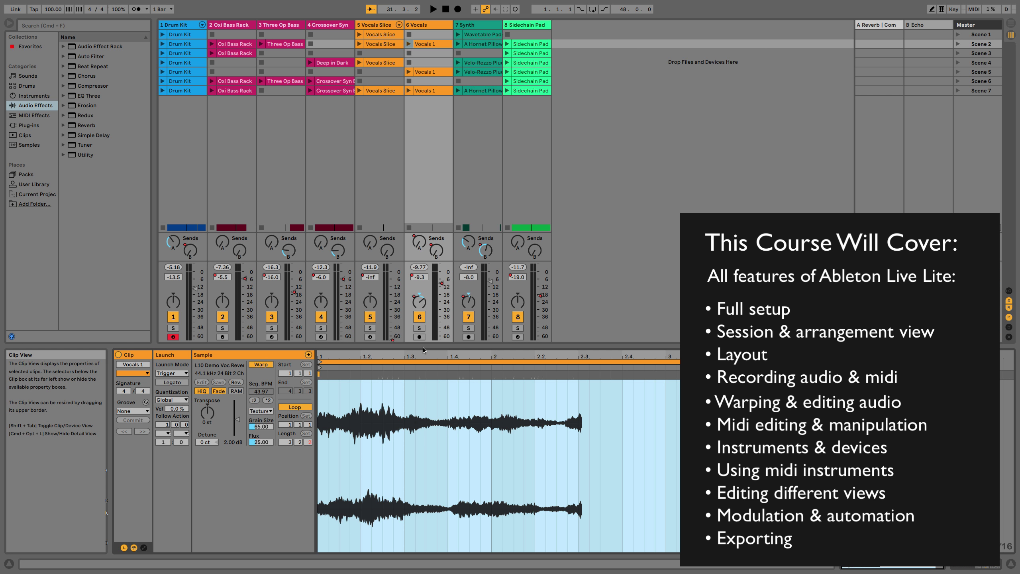
left_click(421, 119)
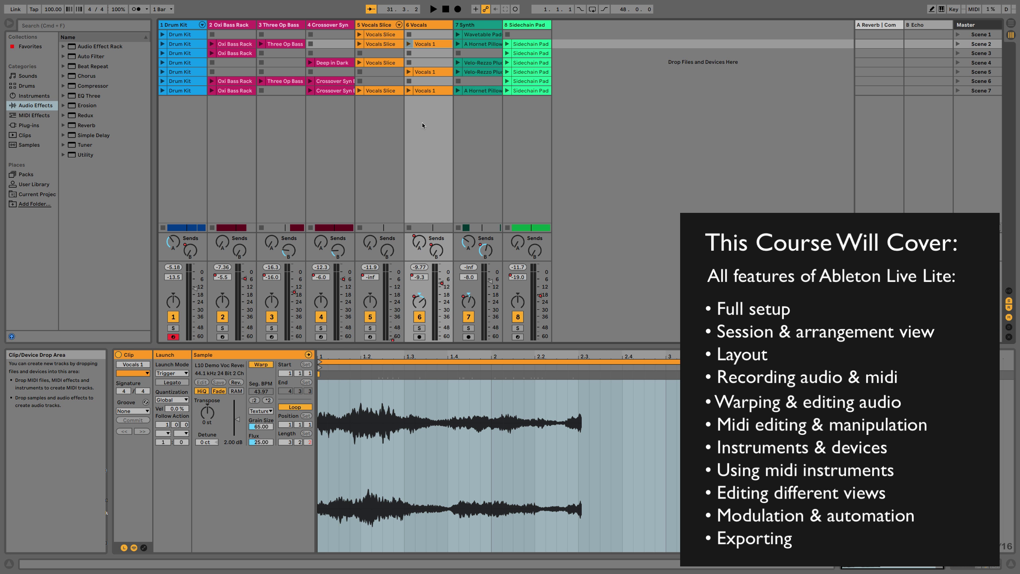
key("shift+Tab")
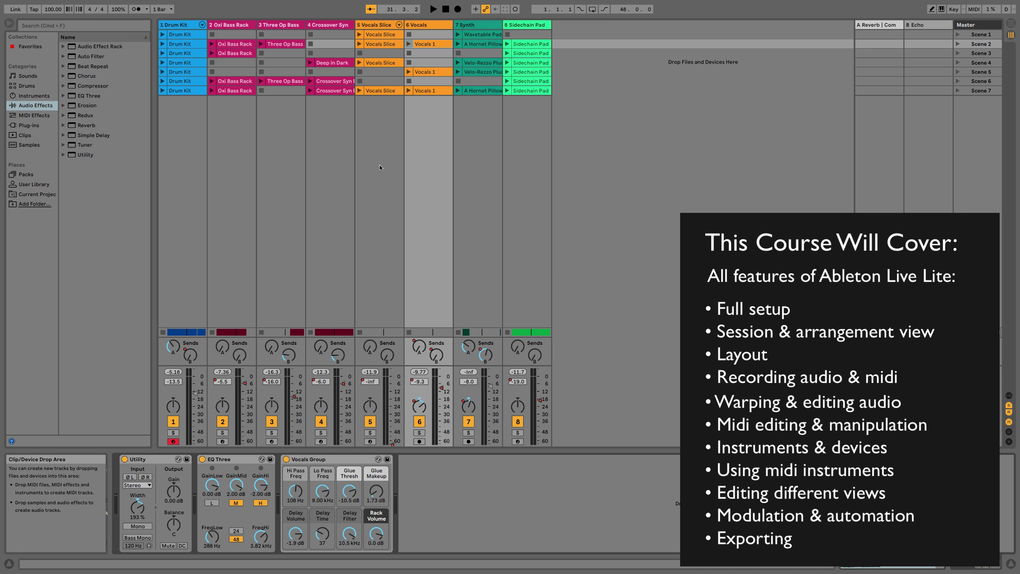
- View scenes, returns A and B, Drum Kit, and finally Sidechain Pad devices
left_click(526, 25)
left_click(979, 34)
left_click(979, 90, "shift")
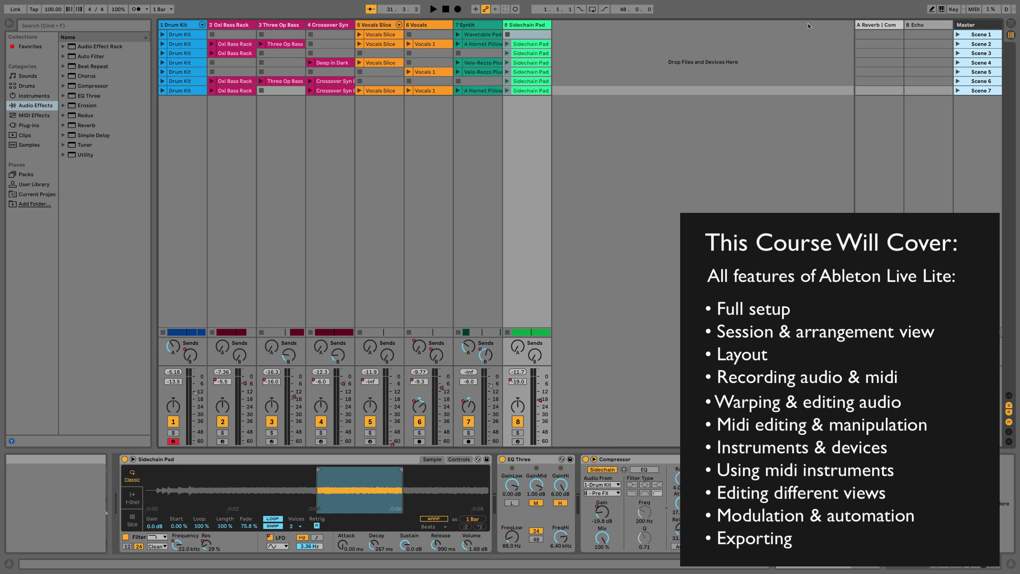
left_click(879, 25)
left_click(923, 26)
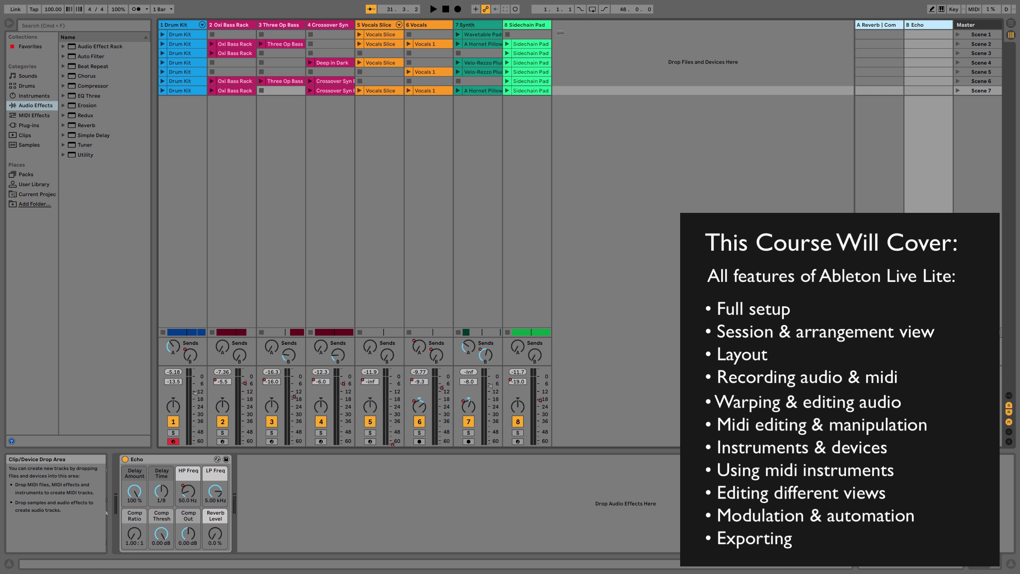
left_click(170, 25)
left_click(532, 25)
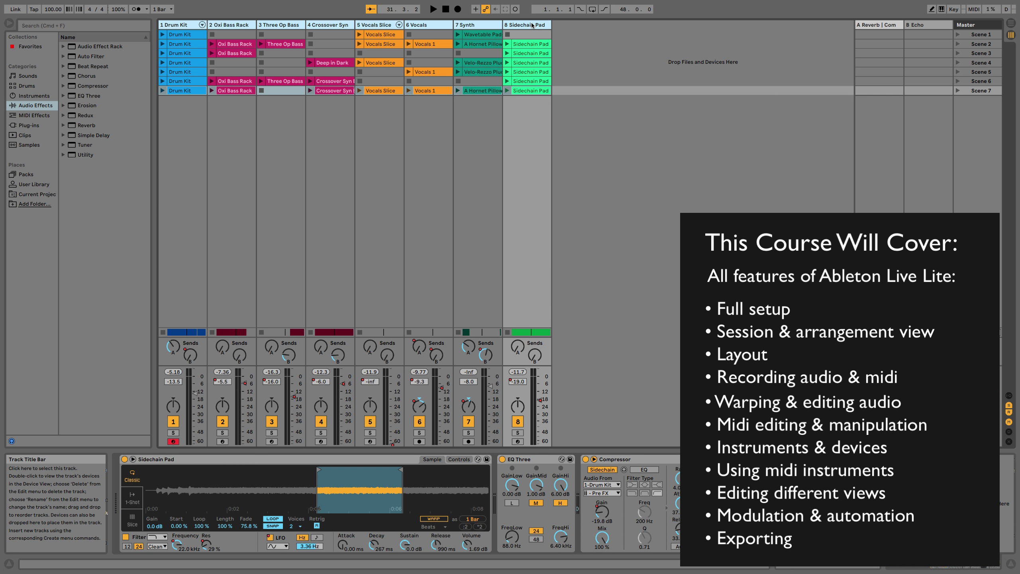
- Browse Instruments and Audio Effects, ending on the MIDI Effects list
left_click(34, 96)
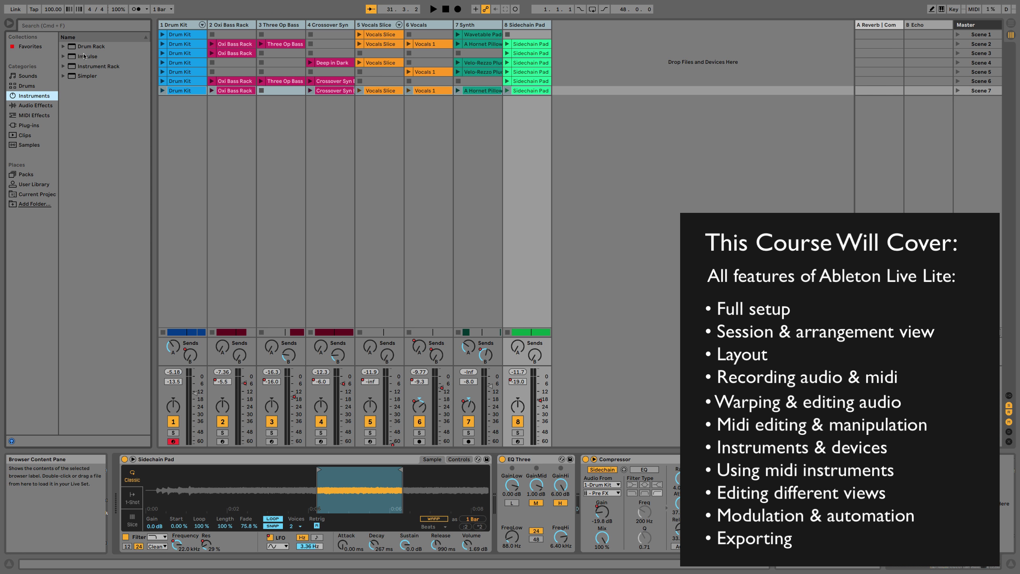
left_click(35, 105)
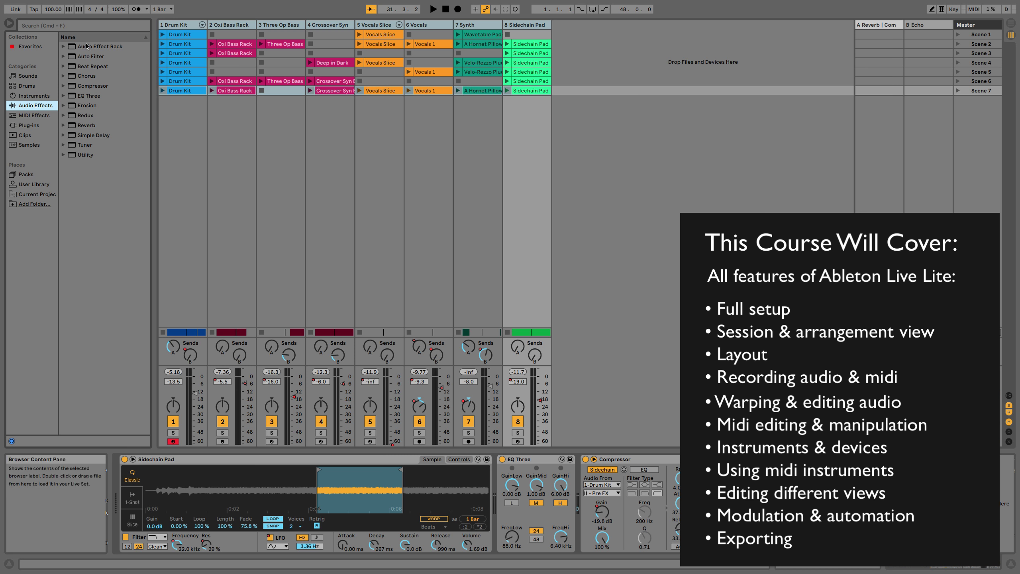
left_click(36, 116)
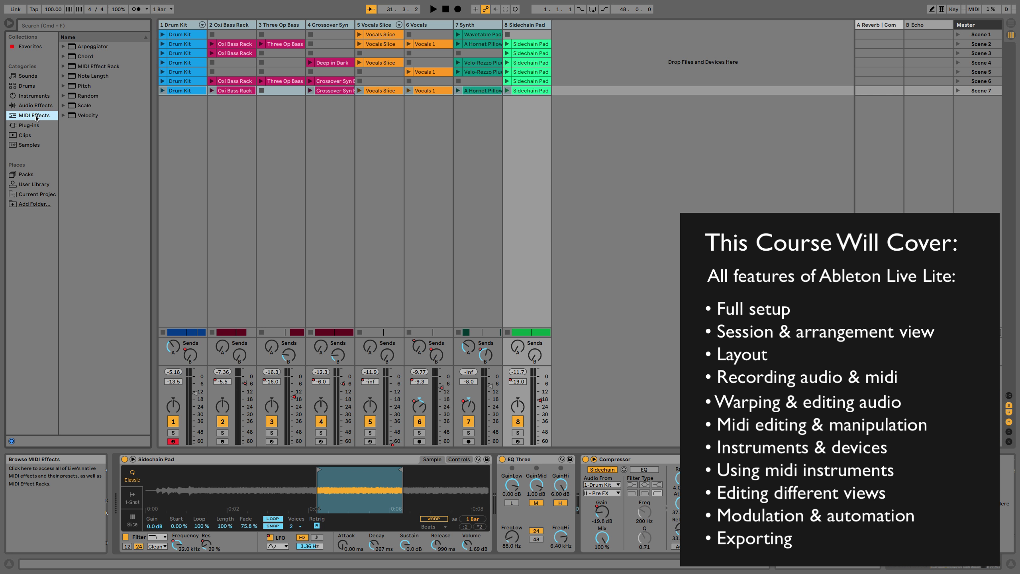